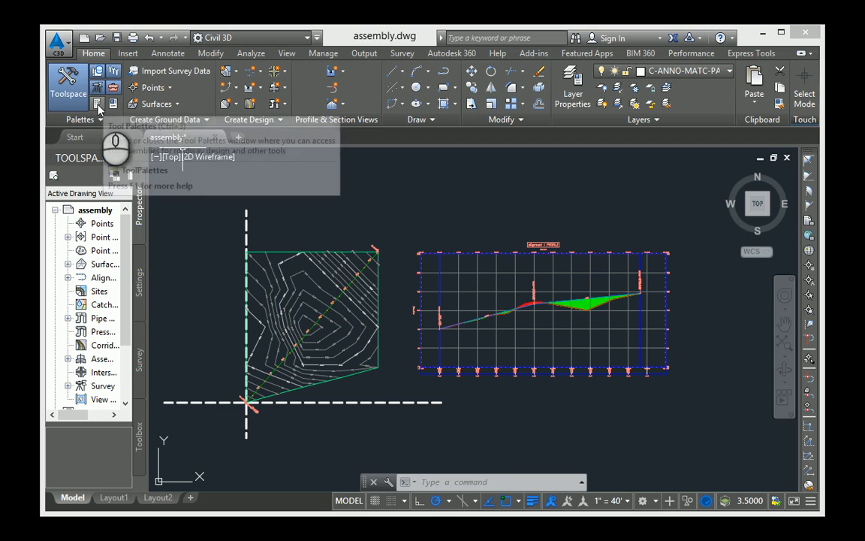
Insert one Divided Highway assembly from the tool palettes in the empty area above the surface and profile view.
{"action": "left_click", "coordinate": [99, 106]}
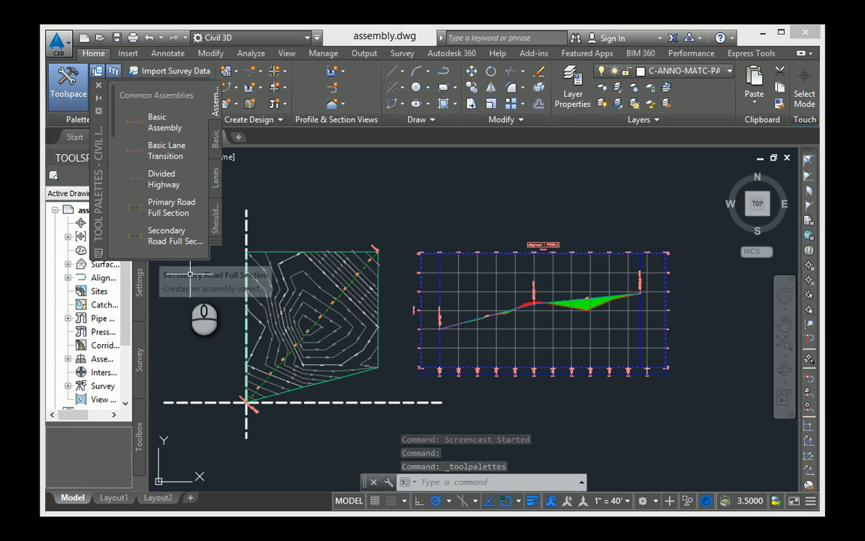
{"action": "left_click", "coordinate": [164, 180]}
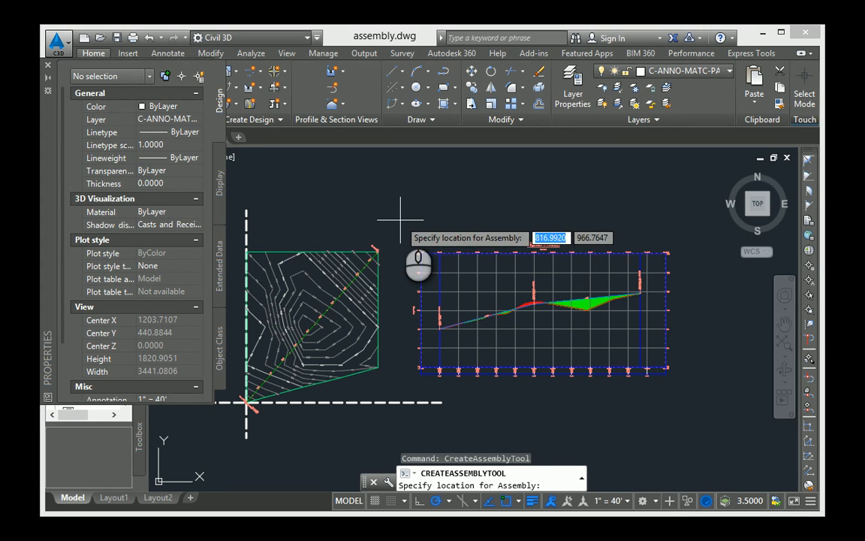
{"action": "left_click", "coordinate": [400, 218]}
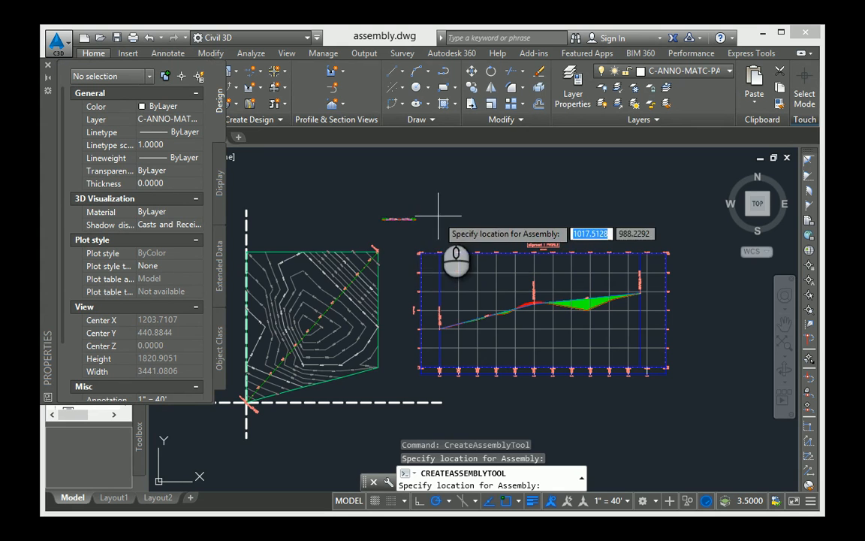
{"action": "scroll", "coordinate": [404, 225], "scroll_direction": "up", "scroll_amount": 6}
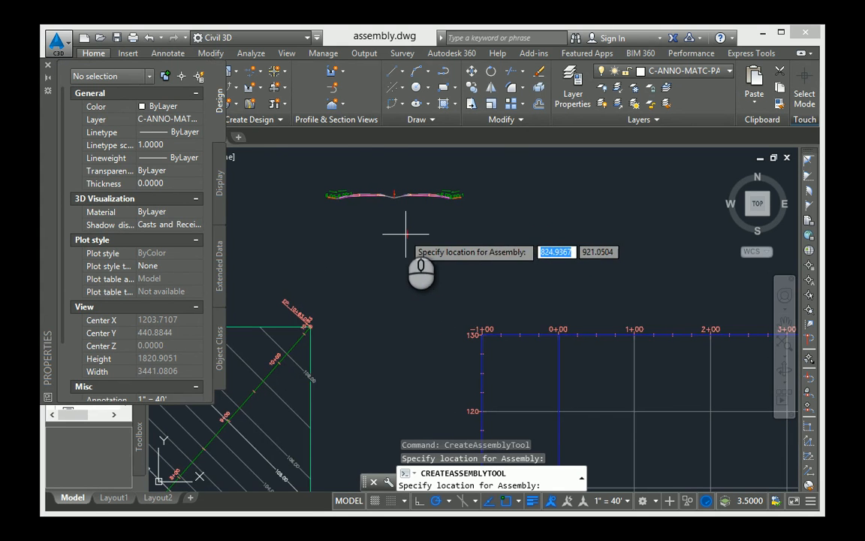
{"action": "scroll", "coordinate": [406, 234], "scroll_direction": "up", "scroll_amount": 5}
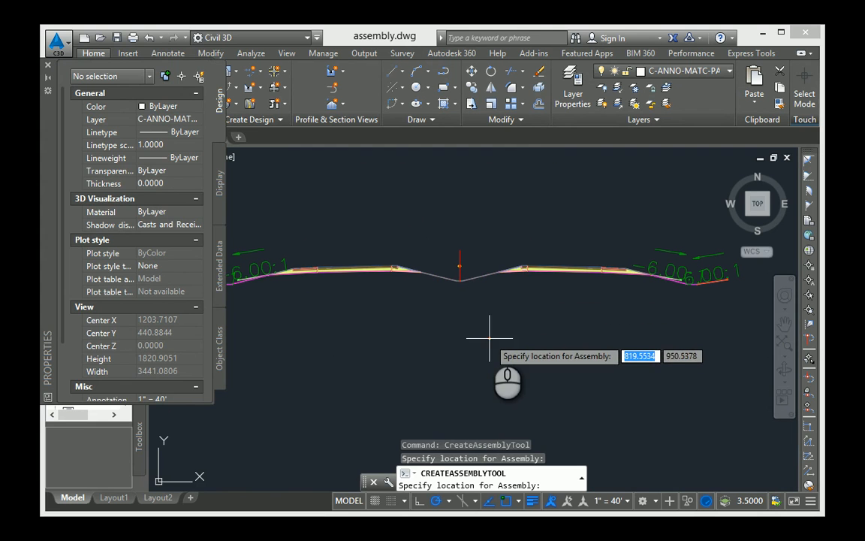
{"action": "key", "text": "Escape"}
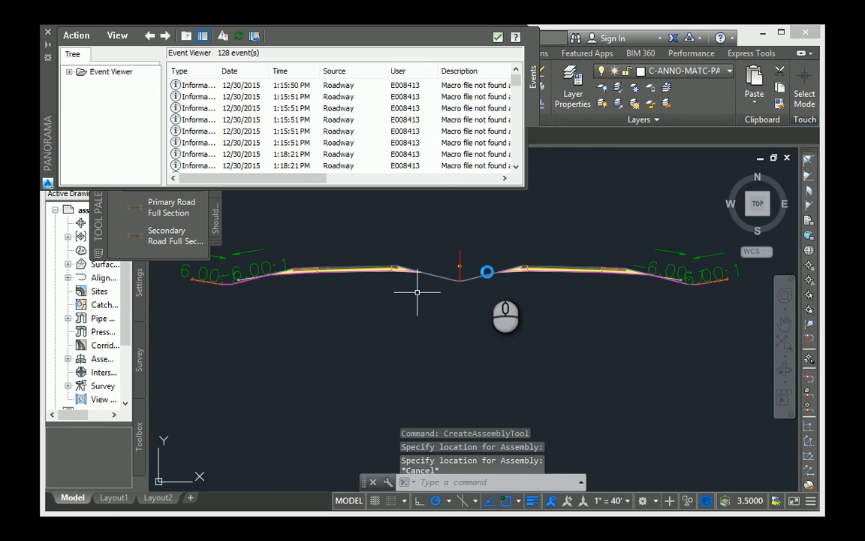
{"action": "left_click", "coordinate": [47, 32]}
Examine the divided highway assembly's median, lanes, shoulders and side slopes on both sides, and close the tool palettes.
{"action": "middle_click_drag", "start_coordinate": [422, 290], "coordinate": [459, 322]}
{"action": "scroll", "coordinate": [497, 313], "scroll_direction": "up", "scroll_amount": 3}
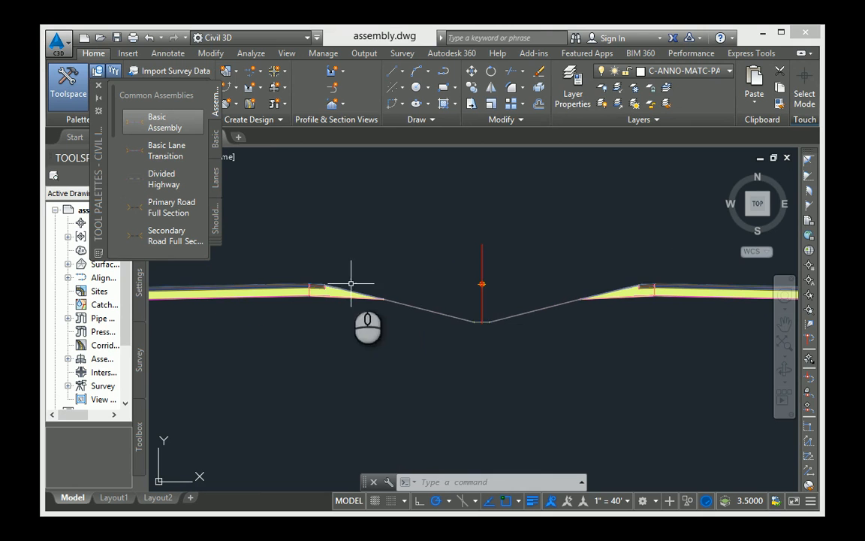
{"action": "scroll", "coordinate": [496, 299], "scroll_direction": "down", "scroll_amount": 3}
{"action": "scroll", "coordinate": [599, 299], "scroll_direction": "down", "scroll_amount": 2}
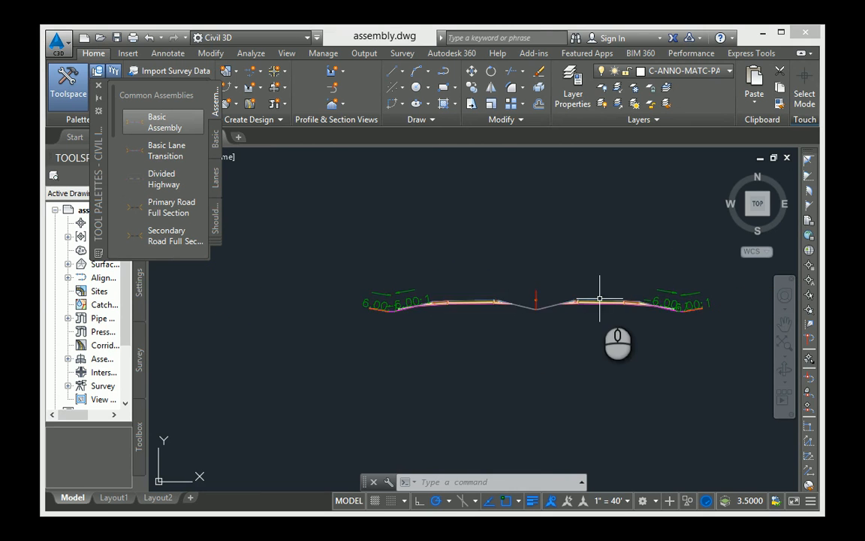
{"action": "scroll", "coordinate": [602, 290], "scroll_direction": "up", "scroll_amount": 5}
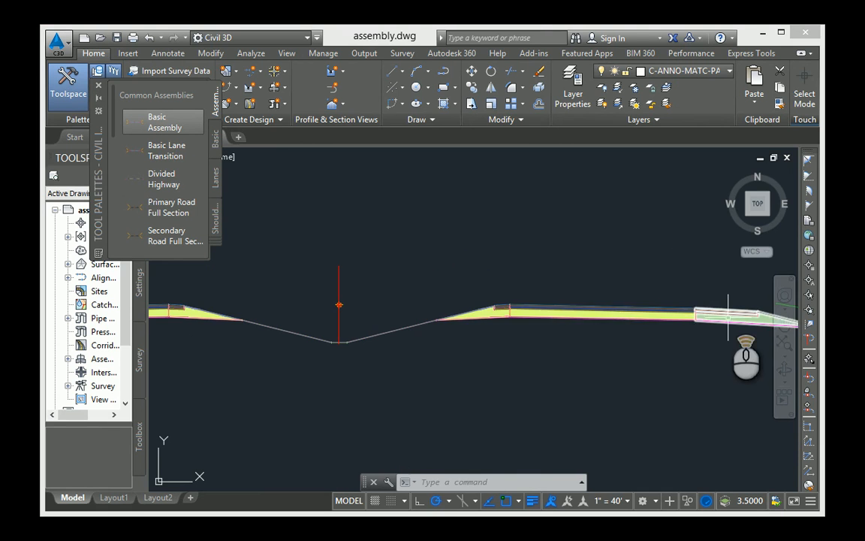
{"action": "scroll", "coordinate": [728, 317], "scroll_direction": "up", "scroll_amount": 4}
{"action": "middle_click_drag", "start_coordinate": [714, 355], "coordinate": [507, 368]}
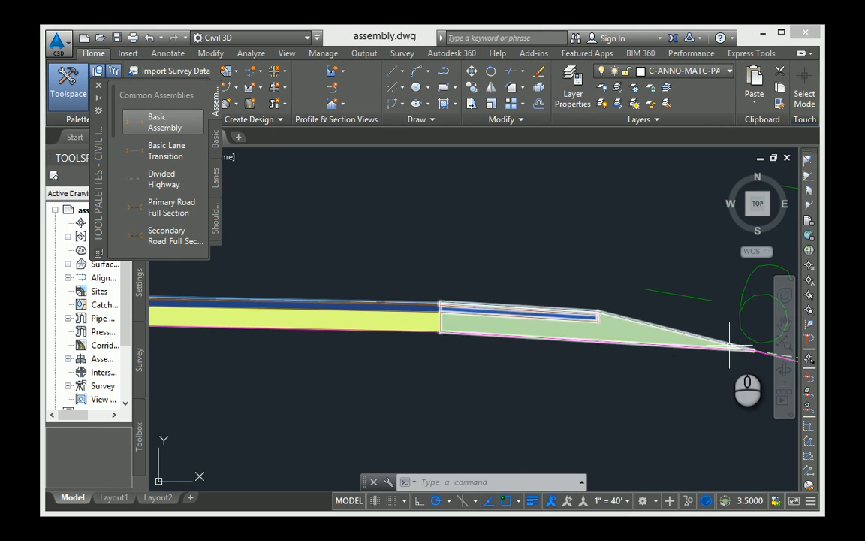
{"action": "scroll", "coordinate": [729, 347], "scroll_direction": "down", "scroll_amount": 6}
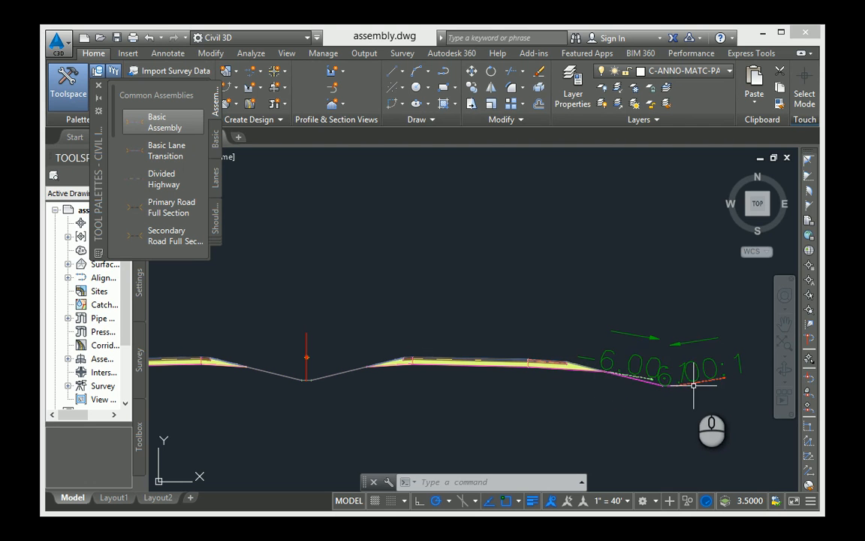
{"action": "scroll", "coordinate": [712, 376], "scroll_direction": "up", "scroll_amount": 2}
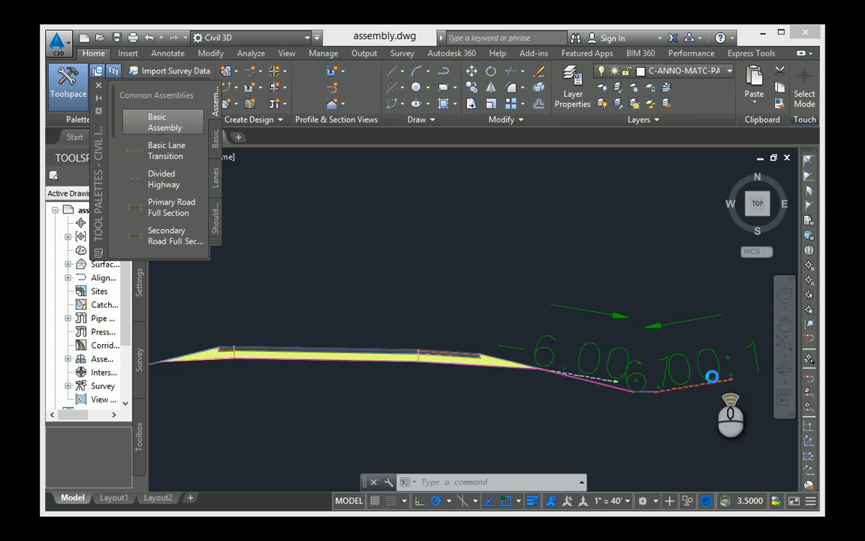
{"action": "scroll", "coordinate": [710, 378], "scroll_direction": "up", "scroll_amount": 2}
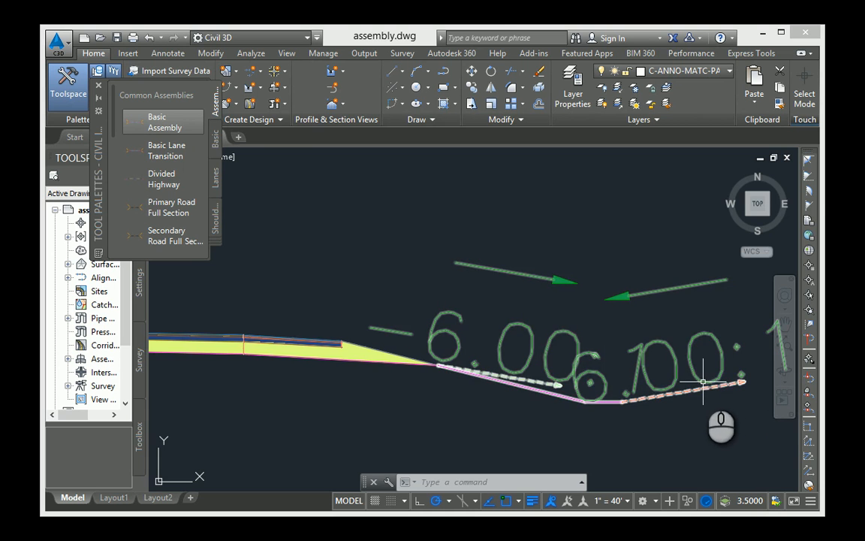
{"action": "scroll", "coordinate": [688, 398], "scroll_direction": "down", "scroll_amount": 4}
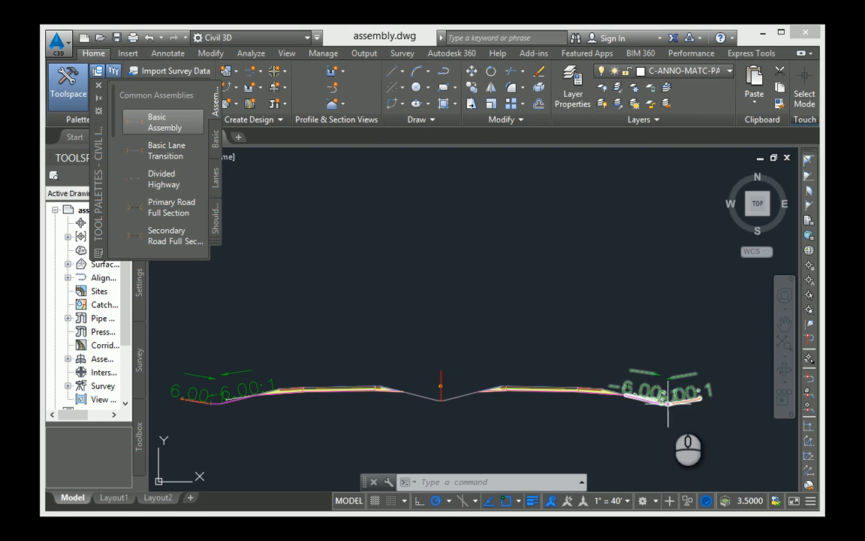
{"action": "middle_click_drag", "start_coordinate": [425, 427], "coordinate": [525, 417]}
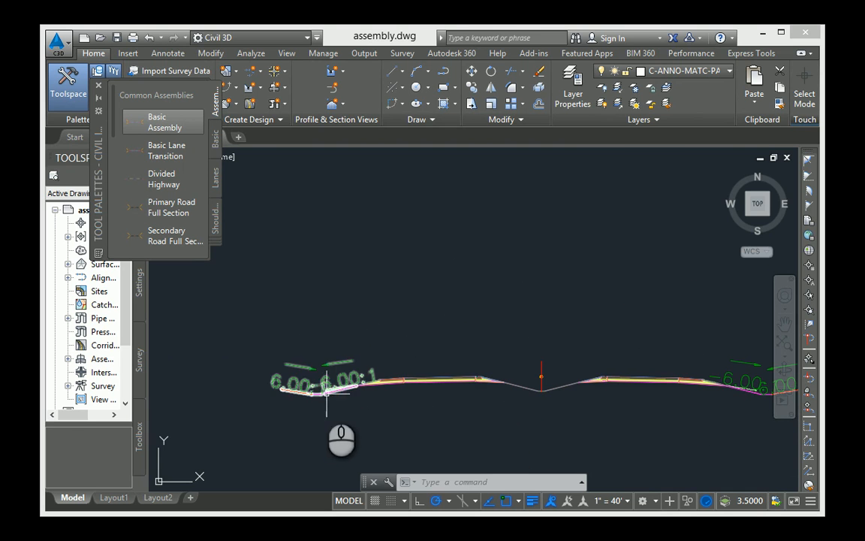
{"action": "scroll", "coordinate": [342, 382], "scroll_direction": "down", "scroll_amount": 6}
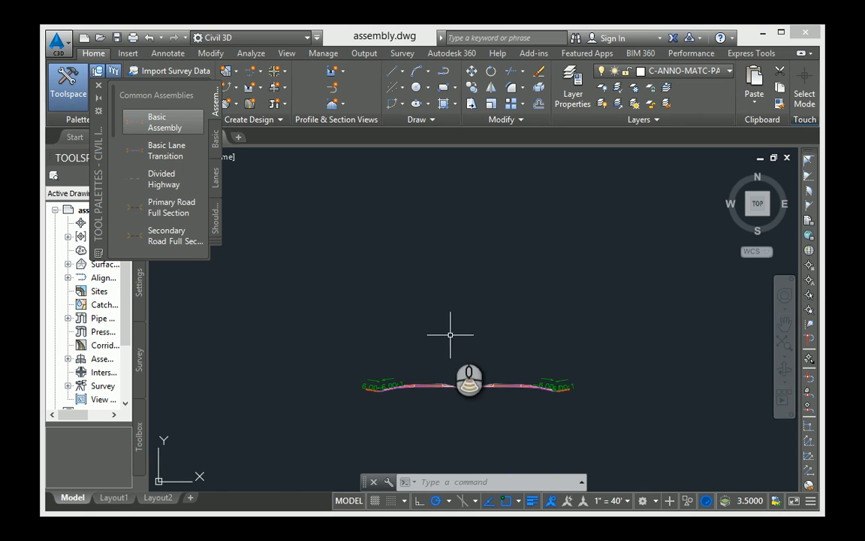
{"action": "scroll", "coordinate": [496, 361], "scroll_direction": "down", "scroll_amount": 3}
{"action": "middle_click_drag", "start_coordinate": [484, 342], "coordinate": [452, 279]}
{"action": "scroll", "coordinate": [486, 323], "scroll_direction": "down", "scroll_amount": 2}
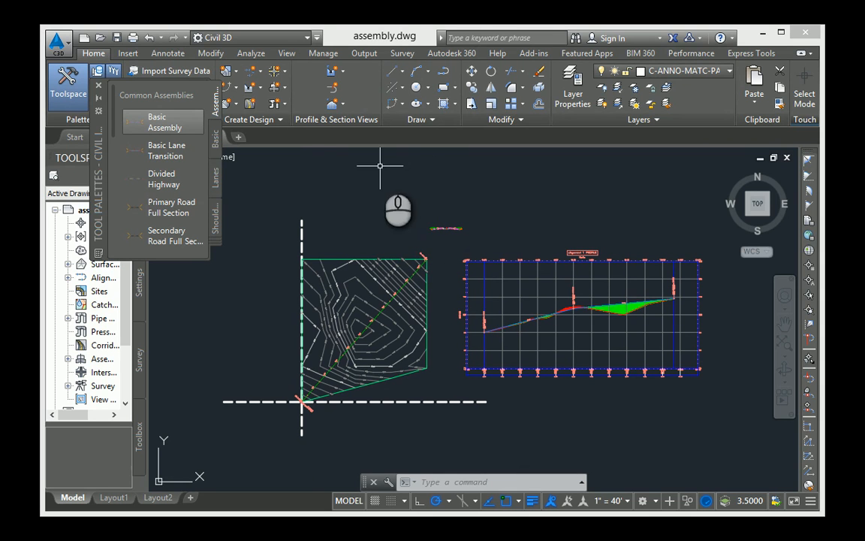
{"action": "left_click", "coordinate": [98, 88]}
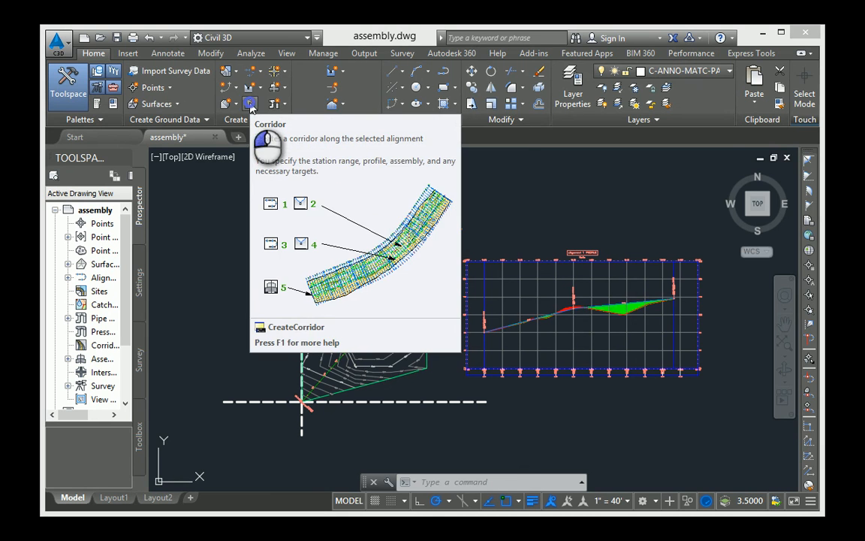
Start a new corridor named "proposed corridor" and copy that name into its description.
{"action": "left_click", "coordinate": [250, 106]}
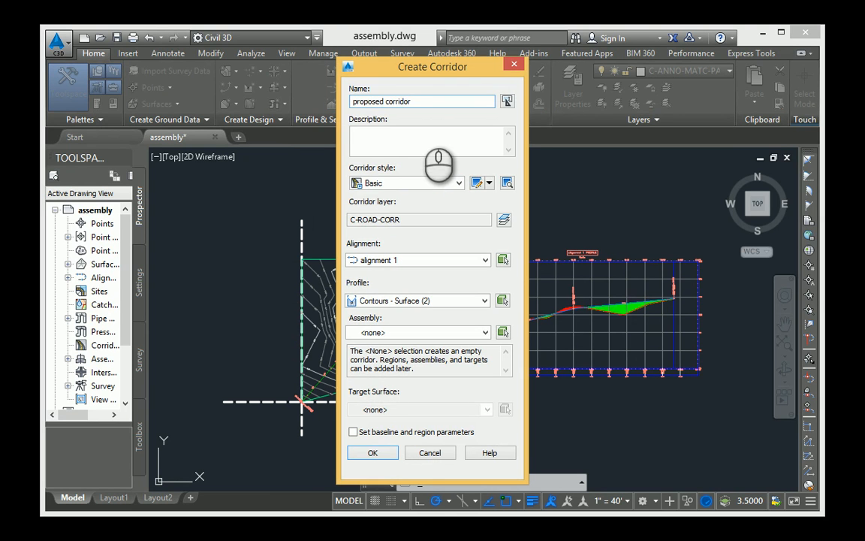
{"action": "left_click", "coordinate": [381, 140]}
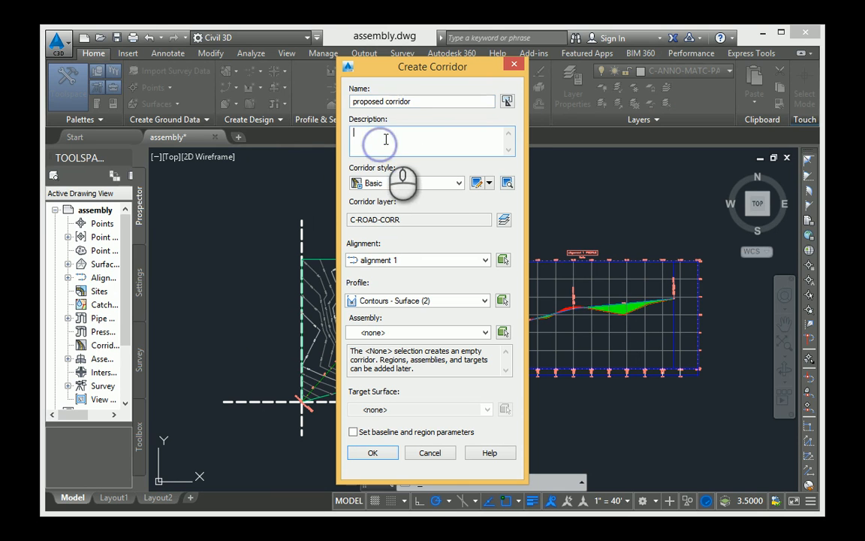
{"action": "triple_click", "coordinate": [417, 101]}
{"action": "key", "text": "ctrl+c"}
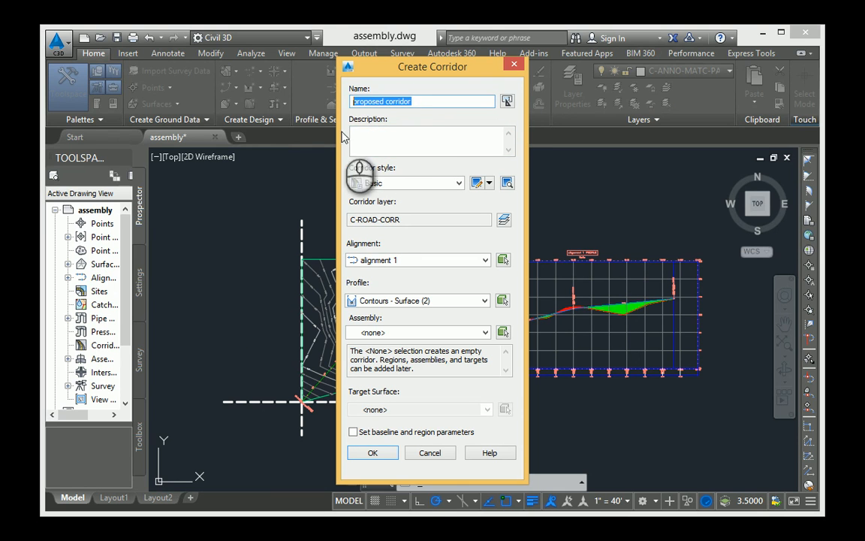
{"action": "left_click", "coordinate": [406, 132]}
{"action": "key", "text": "ctrl+v"}
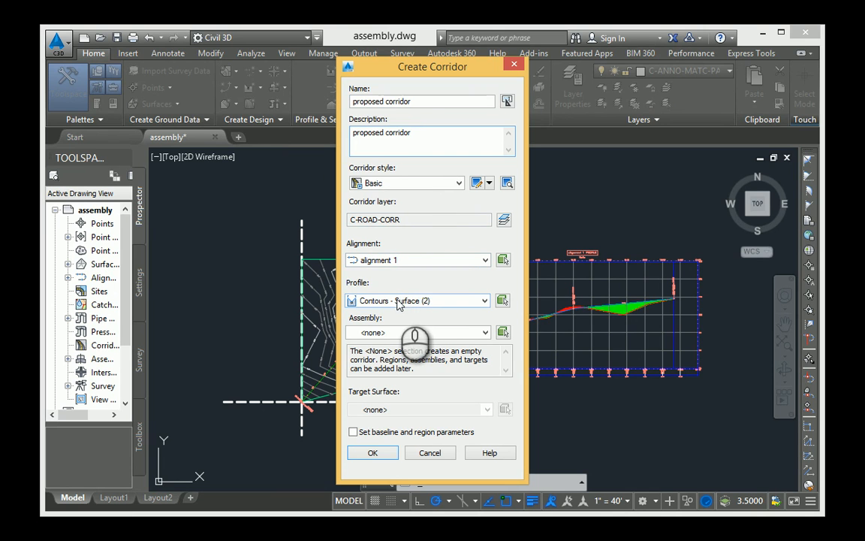
Assign proposed profile (1), the Divided Highway assembly and the Contours target surface to the corridor.
{"action": "left_click", "coordinate": [427, 300]}
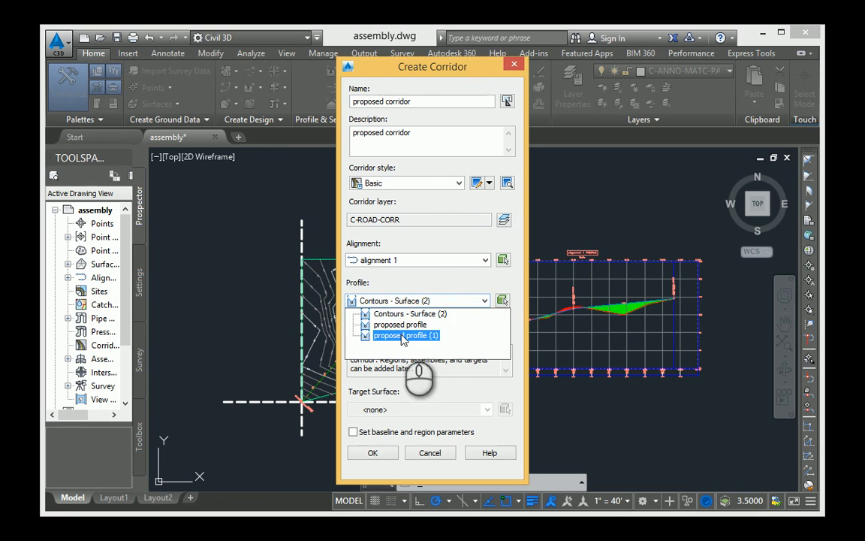
{"action": "left_click", "coordinate": [404, 336]}
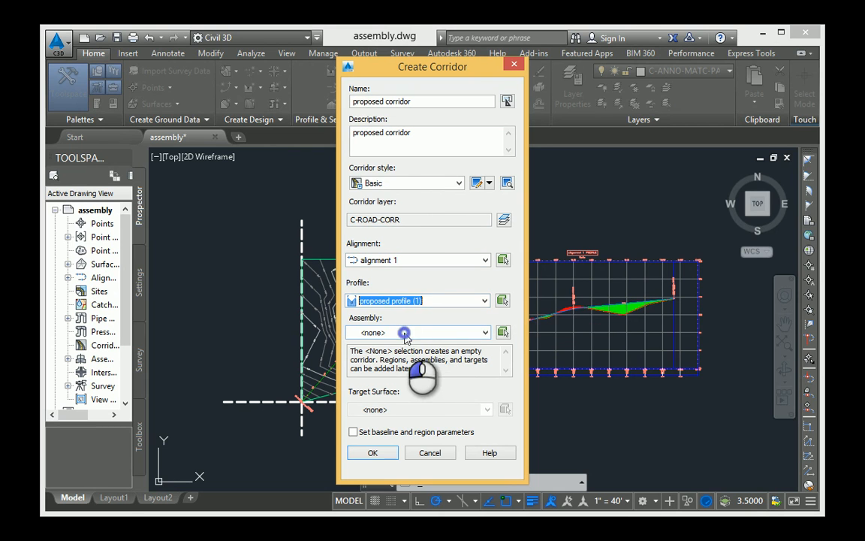
{"action": "left_click", "coordinate": [404, 333]}
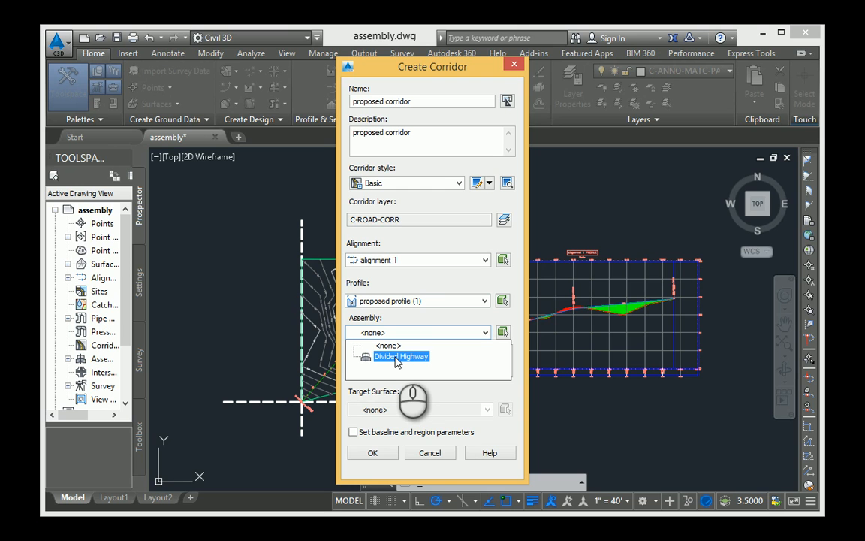
{"action": "left_click", "coordinate": [397, 356]}
{"action": "left_click", "coordinate": [410, 410]}
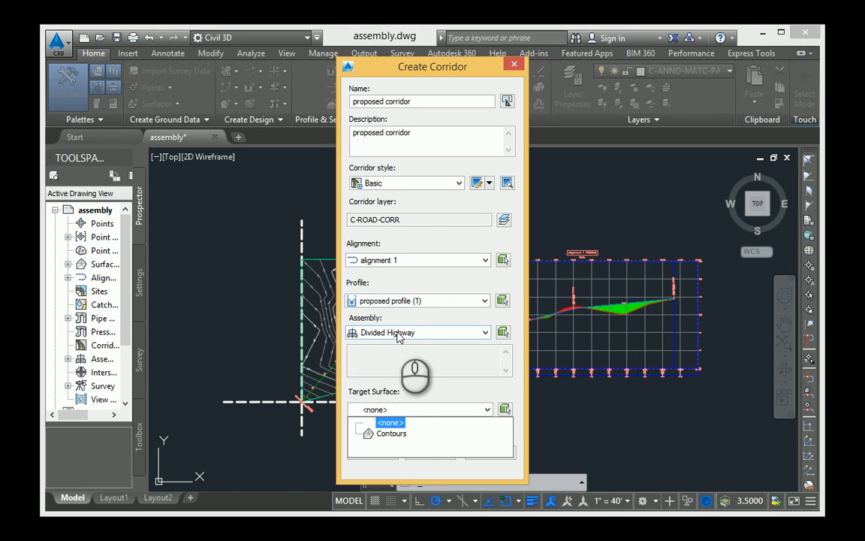
{"action": "left_click", "coordinate": [380, 433]}
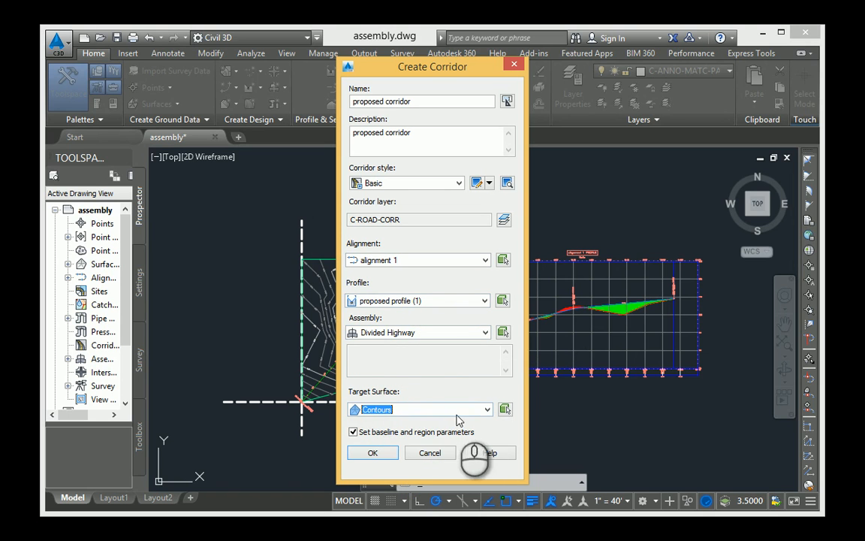
Create the corridor with the default baseline and region parameters, rebuild it, and dismiss the event viewer.
{"action": "left_click", "coordinate": [373, 453]}
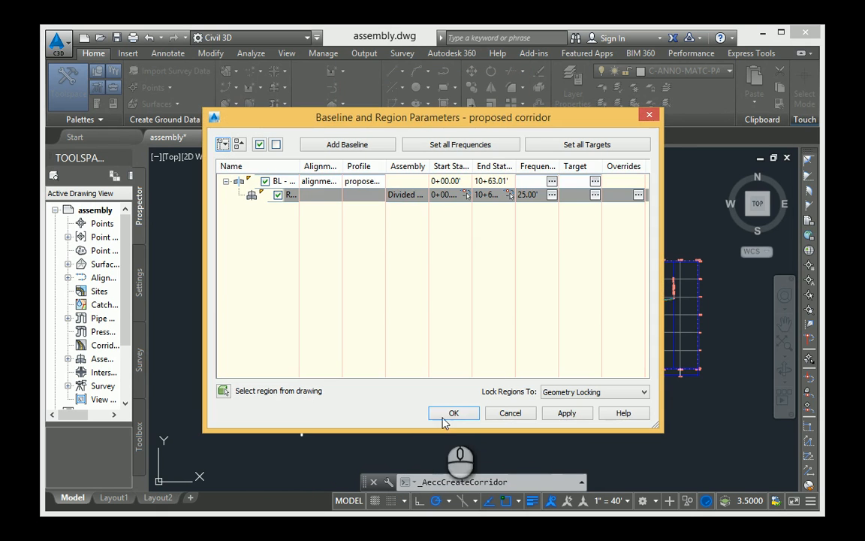
{"action": "left_click", "coordinate": [567, 413]}
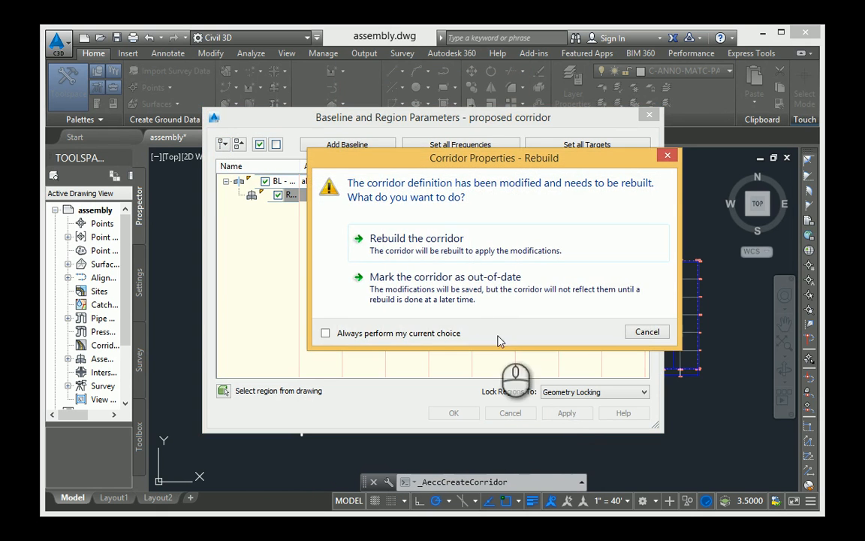
{"action": "left_click", "coordinate": [432, 257]}
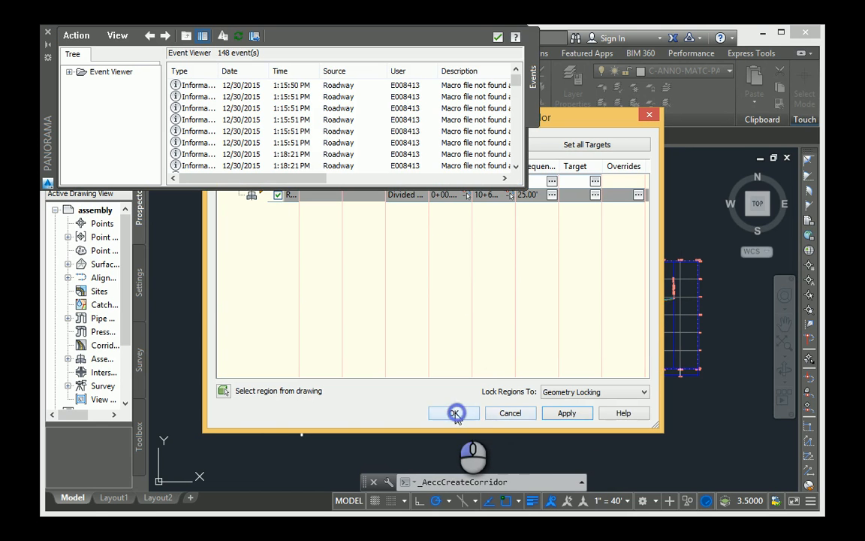
{"action": "left_click", "coordinate": [455, 413]}
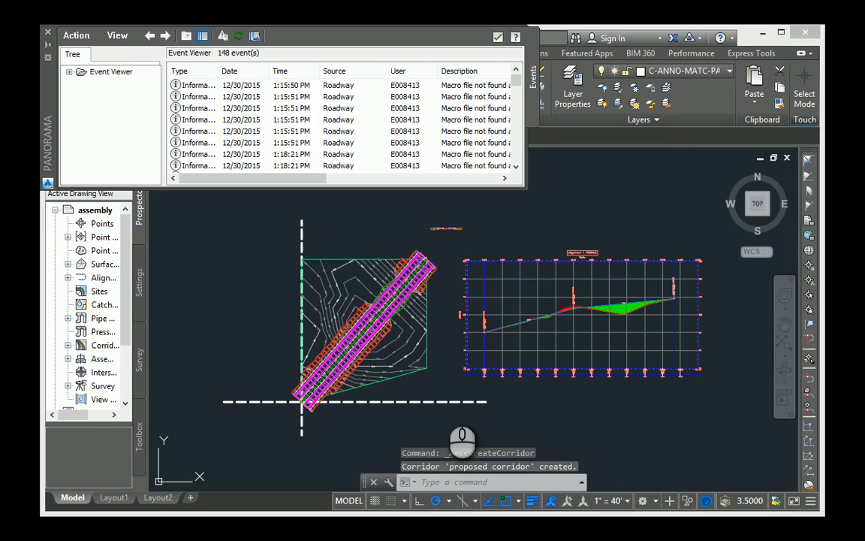
{"action": "left_click", "coordinate": [497, 36]}
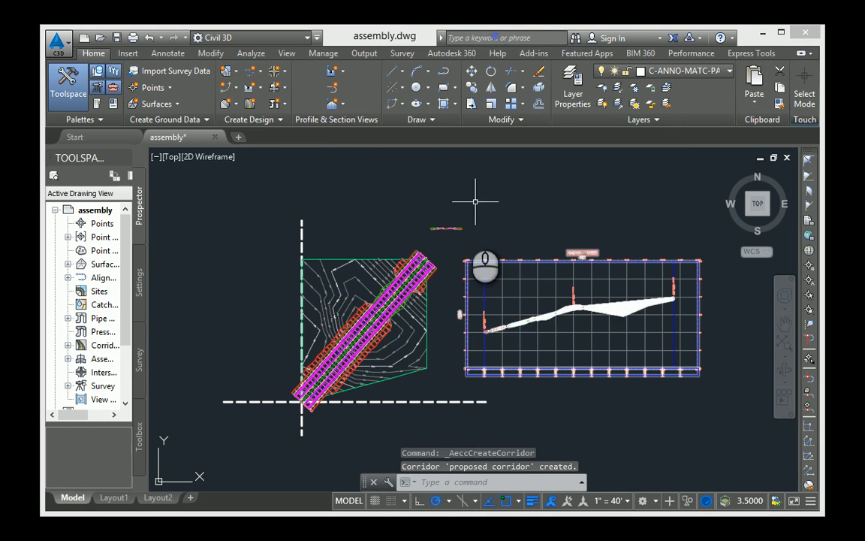
Examine the corridor's lanes, median and side slopes in plan around station 3+00, and compare them with the profile view's cut and fill areas.
{"action": "scroll", "coordinate": [349, 411], "scroll_direction": "up", "scroll_amount": 2}
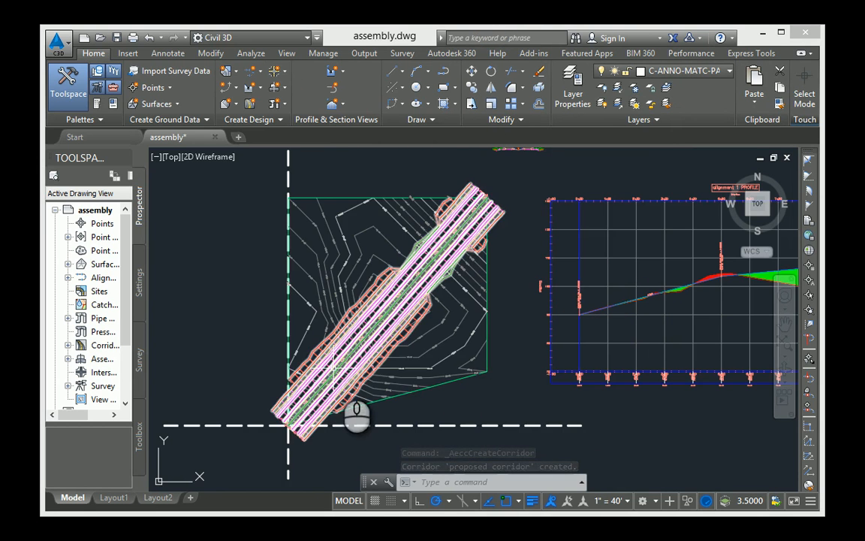
{"action": "scroll", "coordinate": [335, 376], "scroll_direction": "up", "scroll_amount": 3}
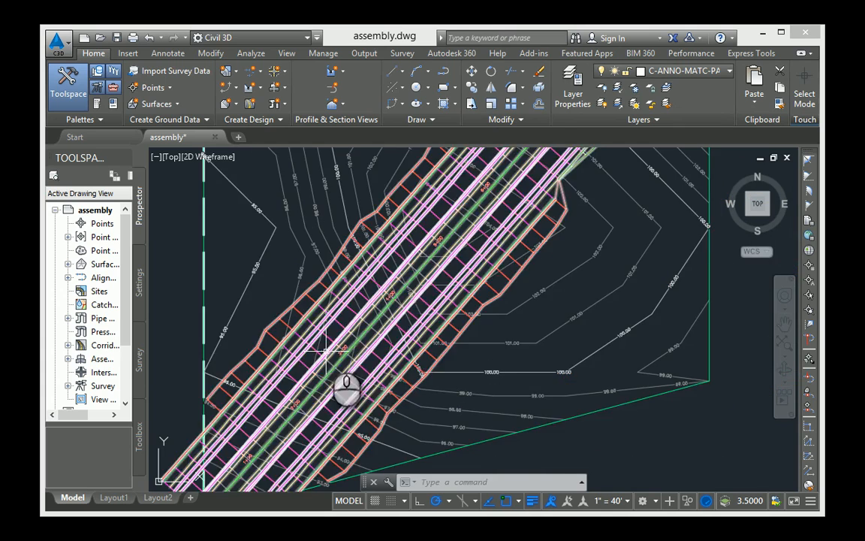
{"action": "scroll", "coordinate": [327, 350], "scroll_direction": "up", "scroll_amount": 4}
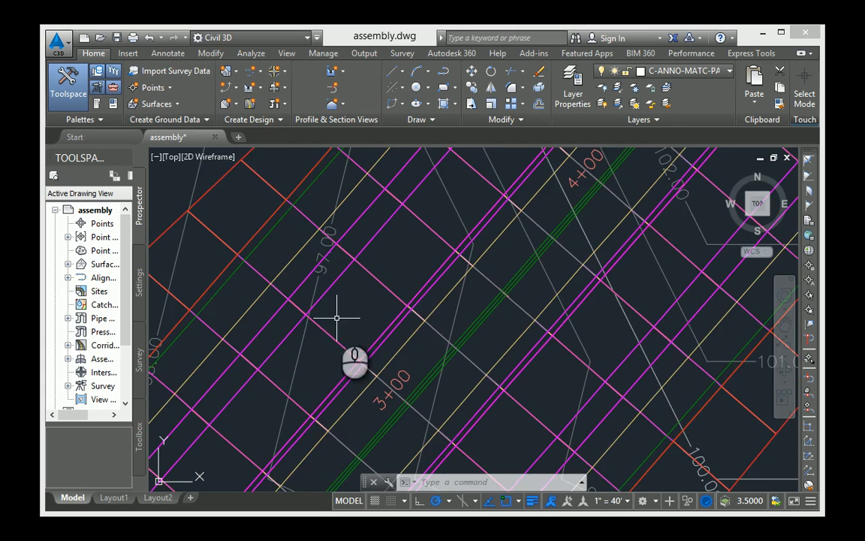
{"action": "scroll", "coordinate": [338, 318], "scroll_direction": "down", "scroll_amount": 2}
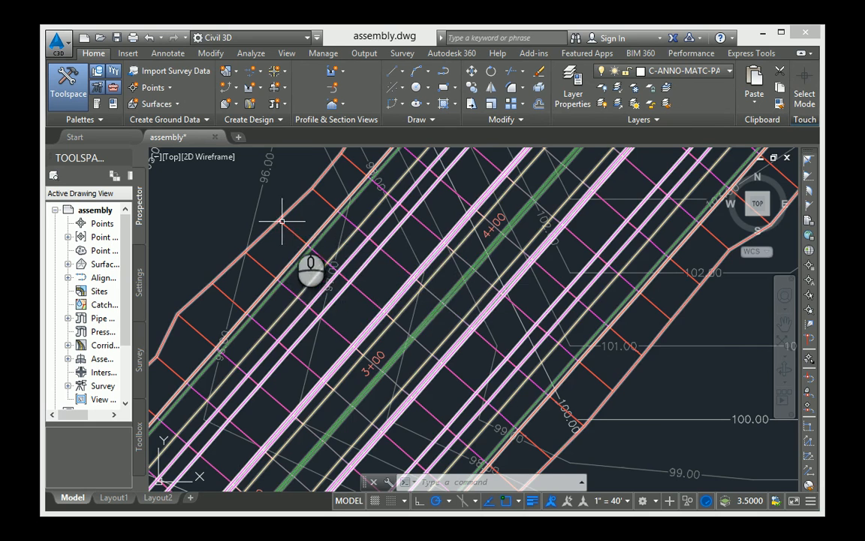
{"action": "scroll", "coordinate": [281, 217], "scroll_direction": "down", "scroll_amount": 3}
{"action": "scroll", "coordinate": [307, 282], "scroll_direction": "down", "scroll_amount": 5}
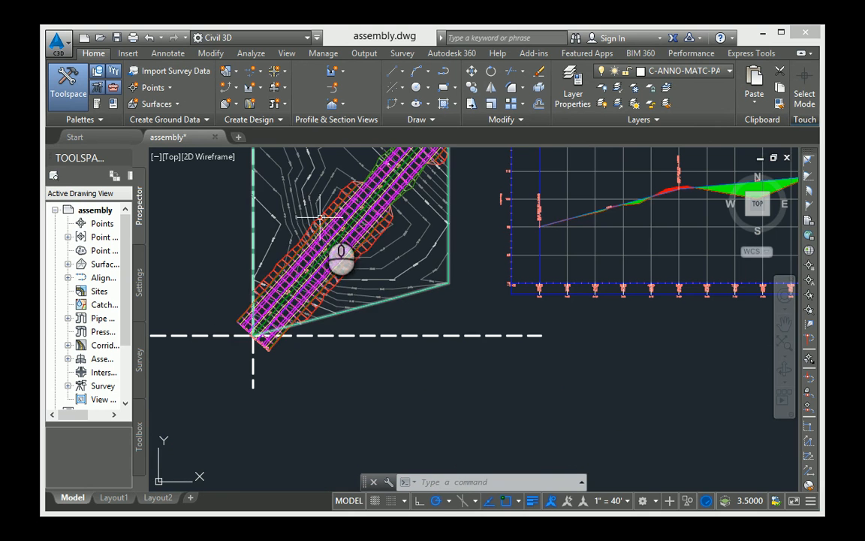
{"action": "middle_click_drag", "start_coordinate": [388, 243], "coordinate": [388, 313]}
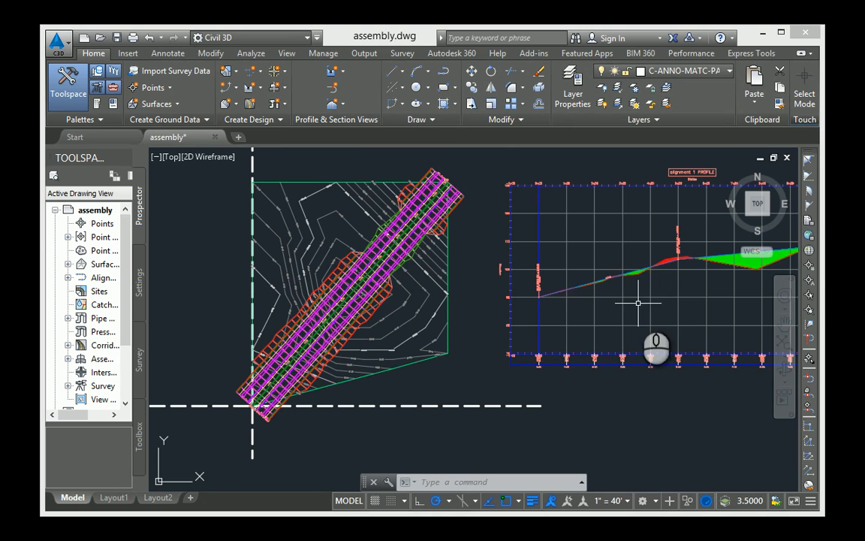
{"action": "middle_click_drag", "start_coordinate": [634, 310], "coordinate": [591, 329]}
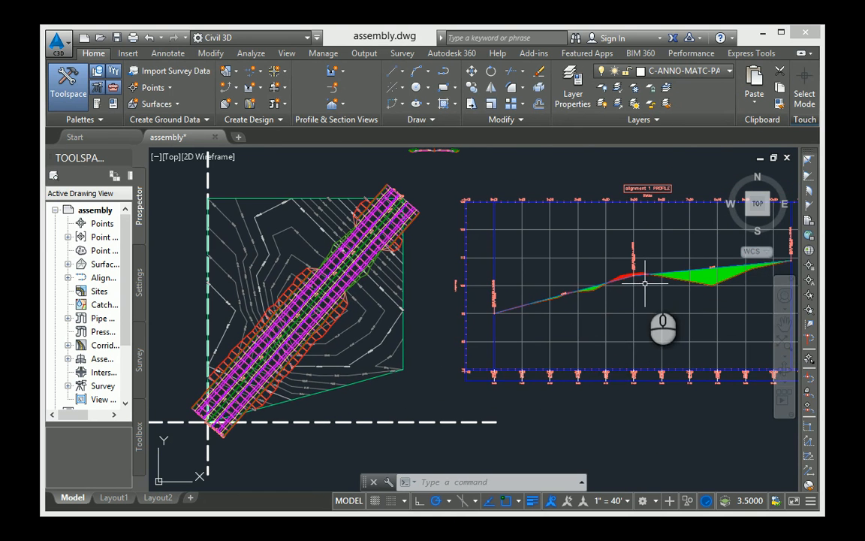
{"action": "scroll", "coordinate": [645, 283], "scroll_direction": "up", "scroll_amount": 3}
{"action": "scroll", "coordinate": [618, 301], "scroll_direction": "down", "scroll_amount": 4}
{"action": "scroll", "coordinate": [519, 322], "scroll_direction": "up", "scroll_amount": 1}
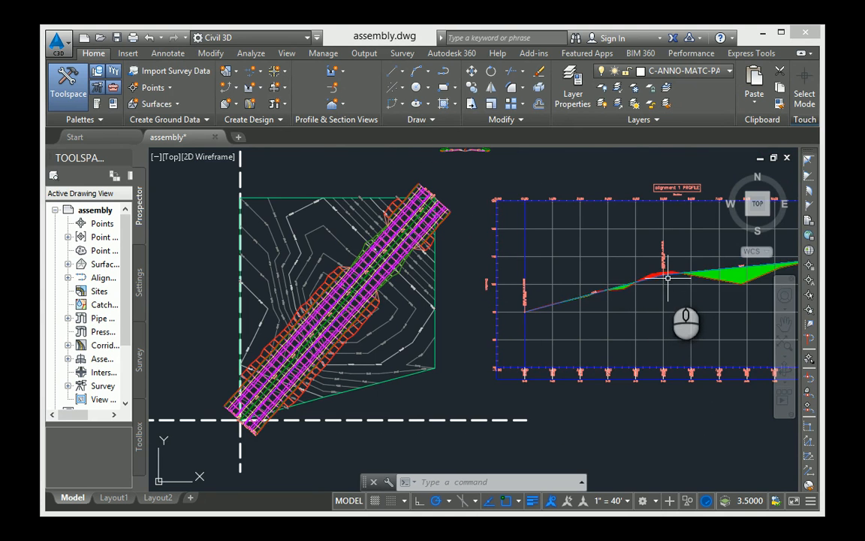
Lower the proposed profile's intersection point at station 5+00 to about elevation 94, and deselect the profile.
{"action": "scroll", "coordinate": [664, 275], "scroll_direction": "up", "scroll_amount": 2}
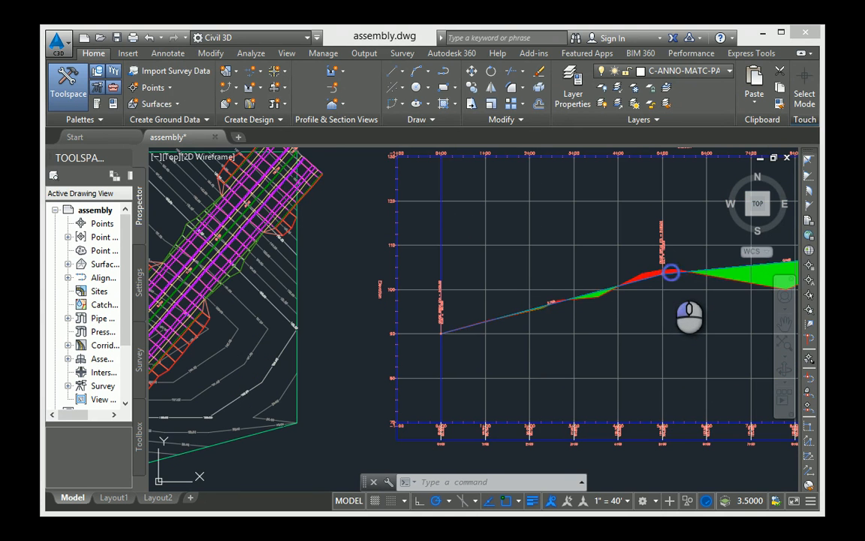
{"action": "left_click", "coordinate": [670, 273]}
{"action": "left_click", "coordinate": [663, 274]}
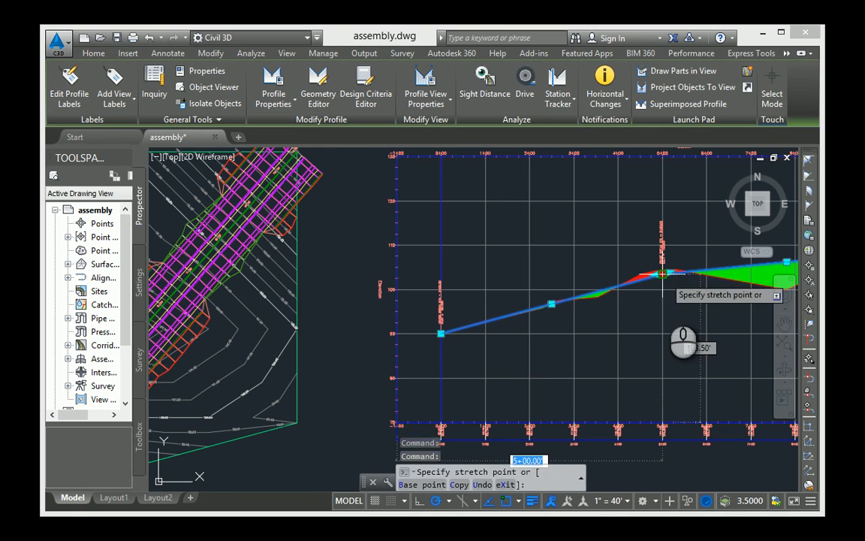
{"action": "left_click", "coordinate": [663, 317]}
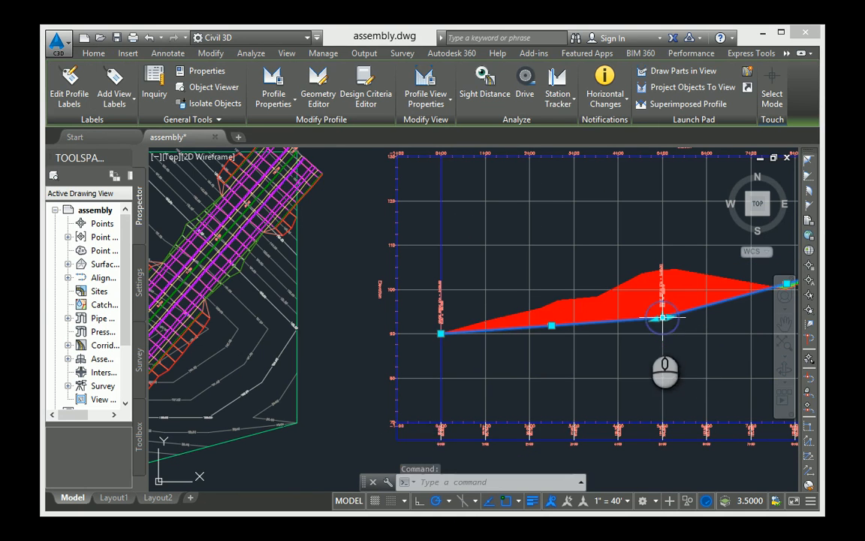
{"action": "scroll", "coordinate": [467, 348], "scroll_direction": "up", "scroll_amount": 3}
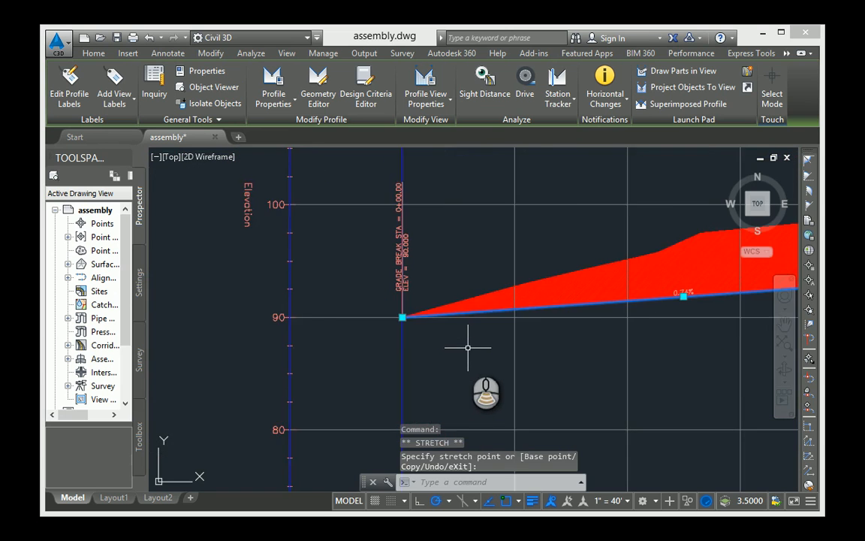
{"action": "scroll", "coordinate": [467, 348], "scroll_direction": "down", "scroll_amount": 6}
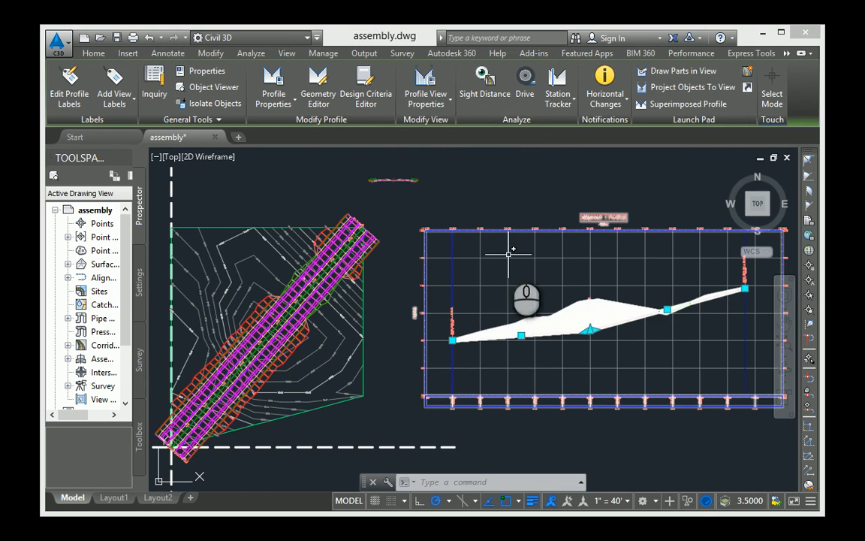
{"action": "key", "text": "Escape"}
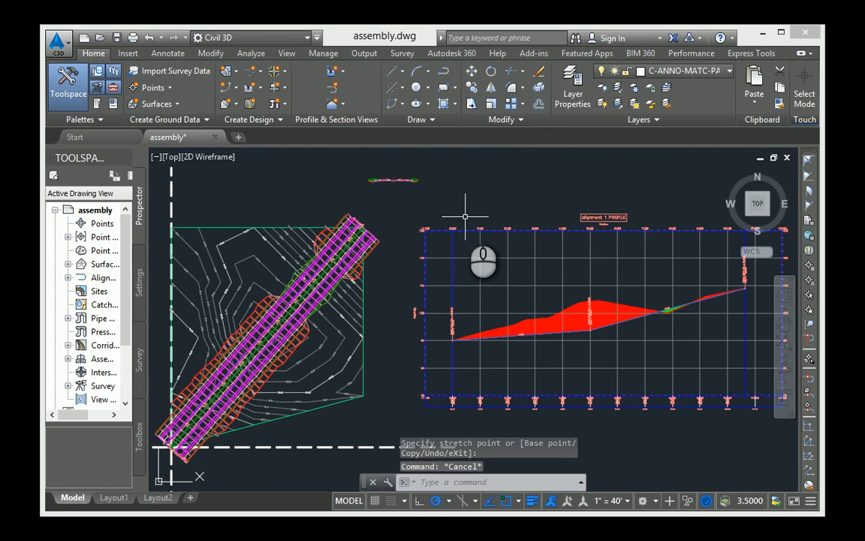
Move the proposed profile's intersection point at station 5+00 to about elevation 101, and deselect the profile.
{"action": "left_click", "coordinate": [590, 329]}
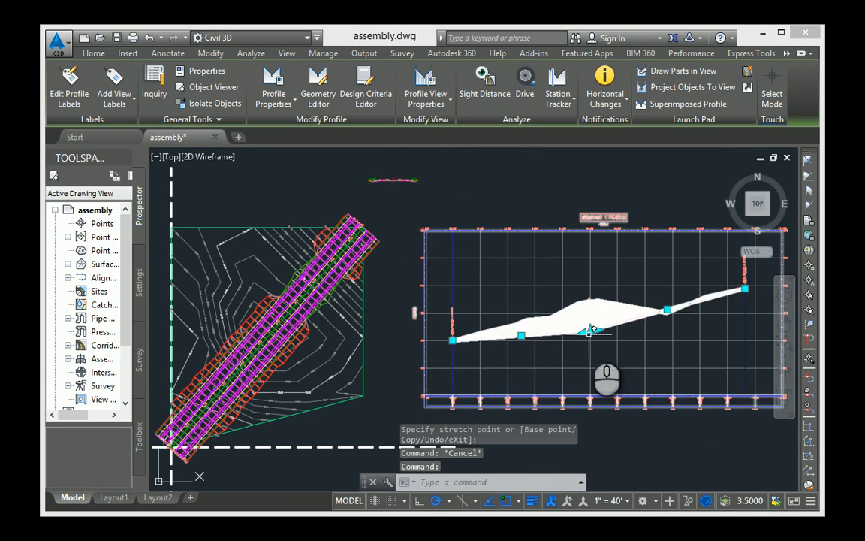
{"action": "left_click", "coordinate": [588, 331]}
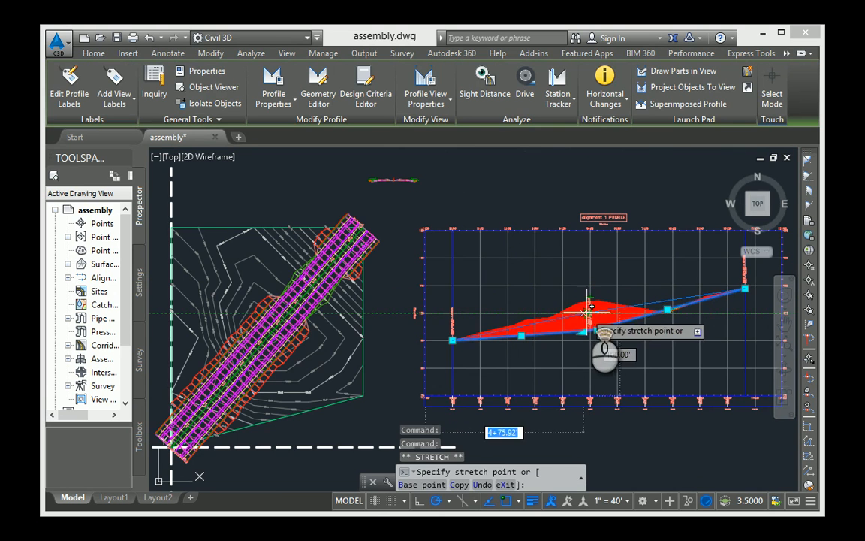
{"action": "scroll", "coordinate": [587, 309], "scroll_direction": "up", "scroll_amount": 2}
{"action": "left_click", "coordinate": [591, 308]}
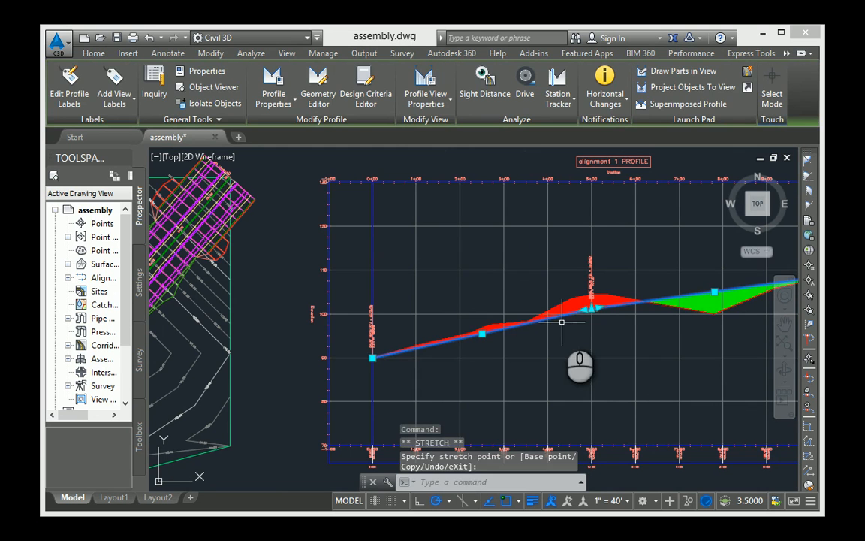
{"action": "key", "text": "Escape"}
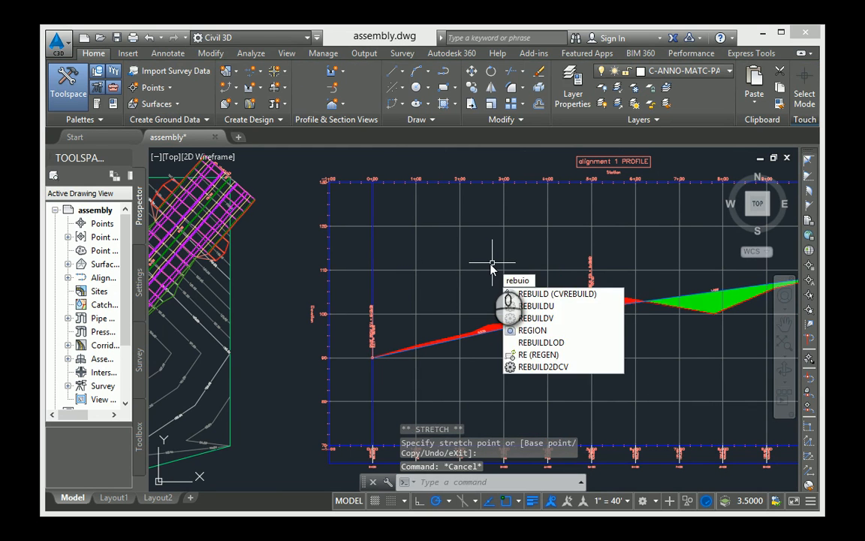
{"action": "key", "text": "BackSpace"}
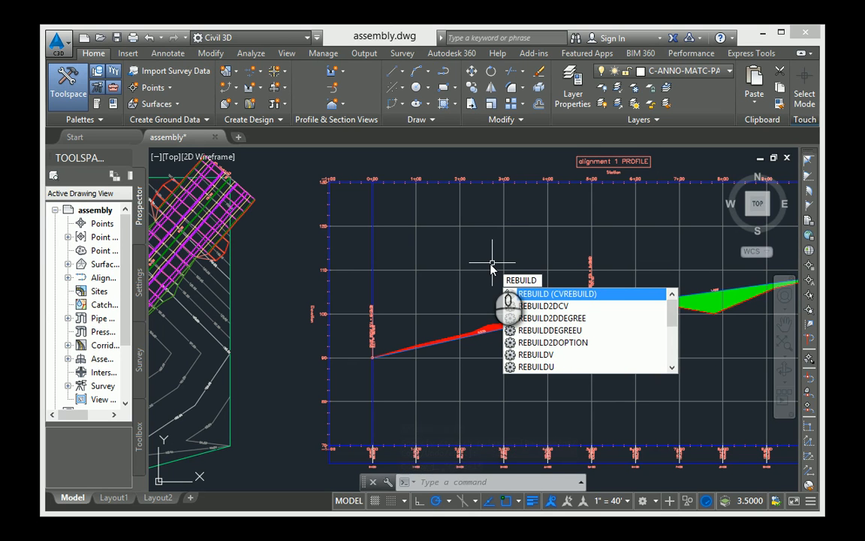
{"action": "key", "text": "Return"}
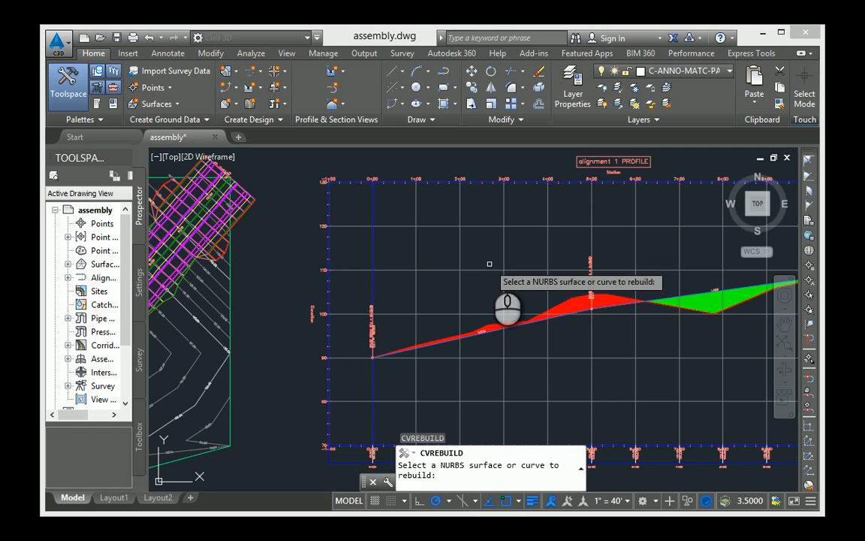
{"action": "key", "text": "Escape"}
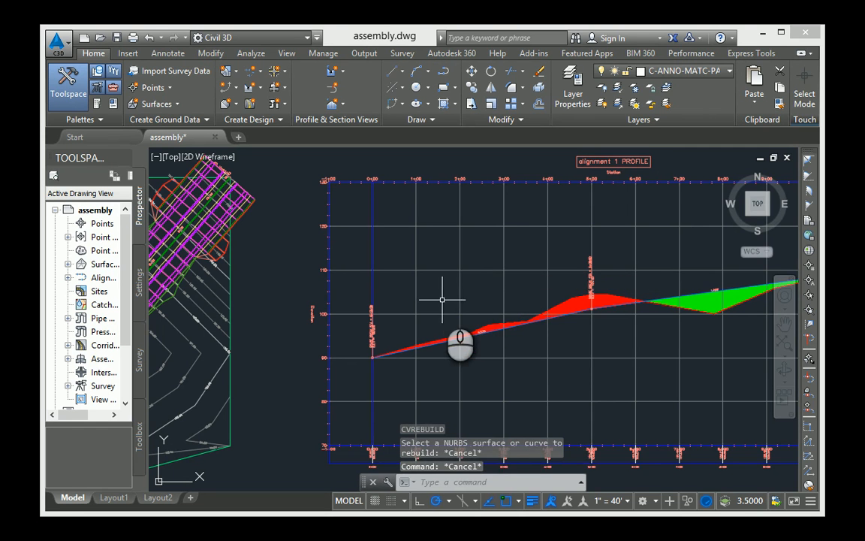
Examine the corridor from the front and from the front-left edge, following its lanes, median and side slopes along the terrain.
{"action": "scroll", "coordinate": [444, 300], "scroll_direction": "down", "scroll_amount": 2}
{"action": "mouse_move", "coordinate": [239, 332]}
{"action": "middle_mouse_down"}
{"action": "mouse_move", "coordinate": [305, 310]}
{"action": "mouse_move", "coordinate": [338, 309]}
{"action": "middle_mouse_up"}
{"action": "mouse_move", "coordinate": [273, 339]}
{"action": "middle_mouse_down"}
{"action": "mouse_move", "coordinate": [332, 353]}
{"action": "mouse_move", "coordinate": [397, 348]}
{"action": "middle_mouse_up"}
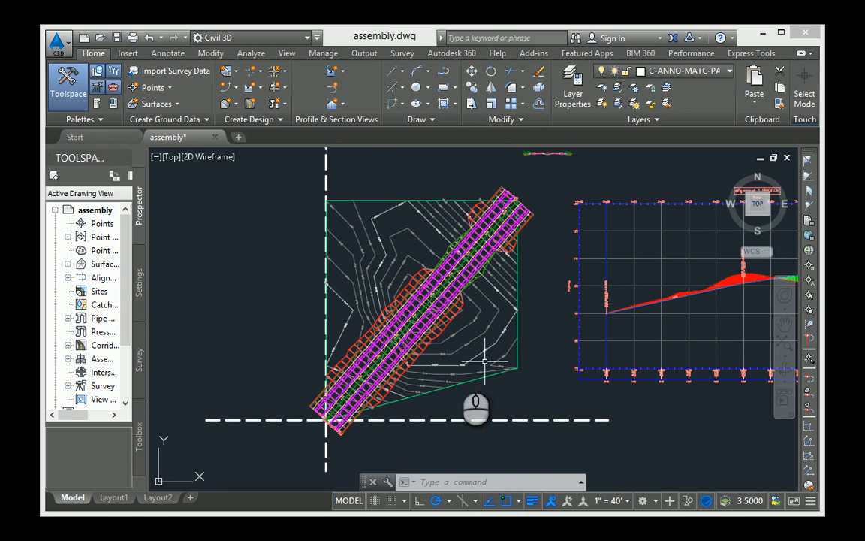
{"action": "middle_click_drag", "start_coordinate": [355, 357], "coordinate": [440, 363]}
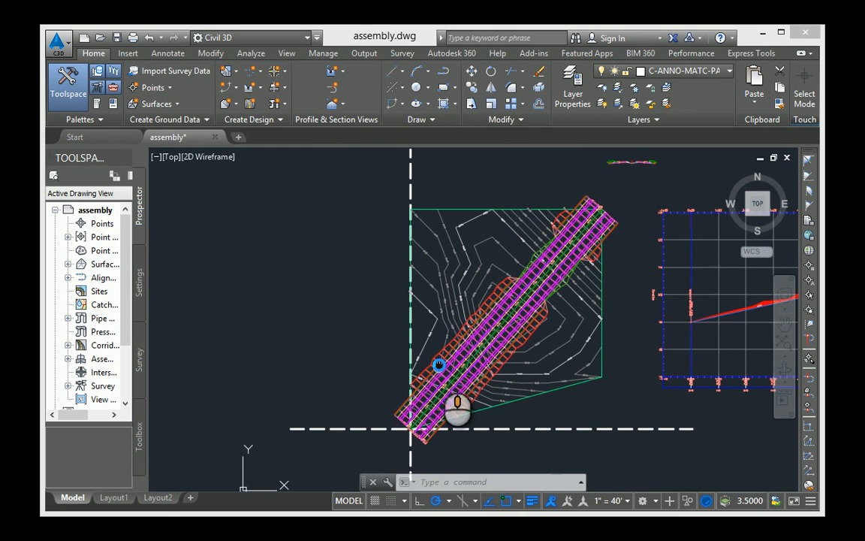
{"action": "left_click", "coordinate": [757, 230]}
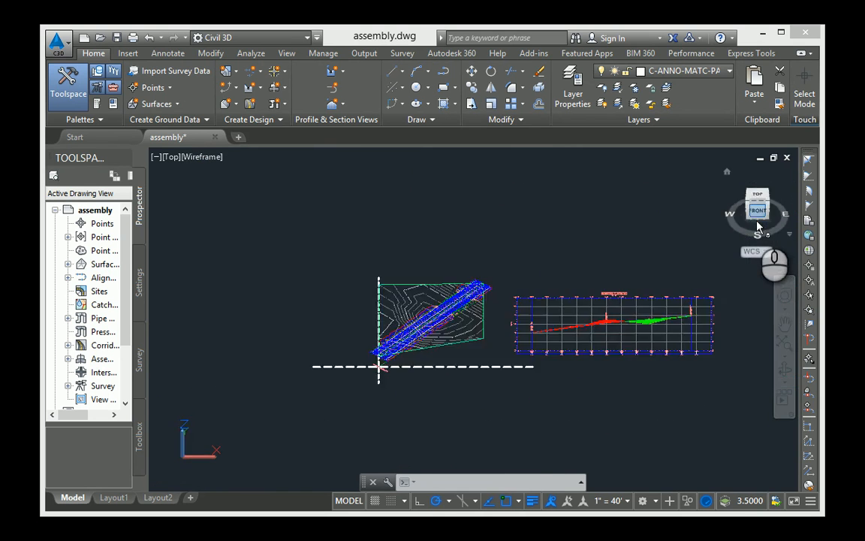
{"action": "scroll", "coordinate": [391, 317], "scroll_direction": "up", "scroll_amount": 2}
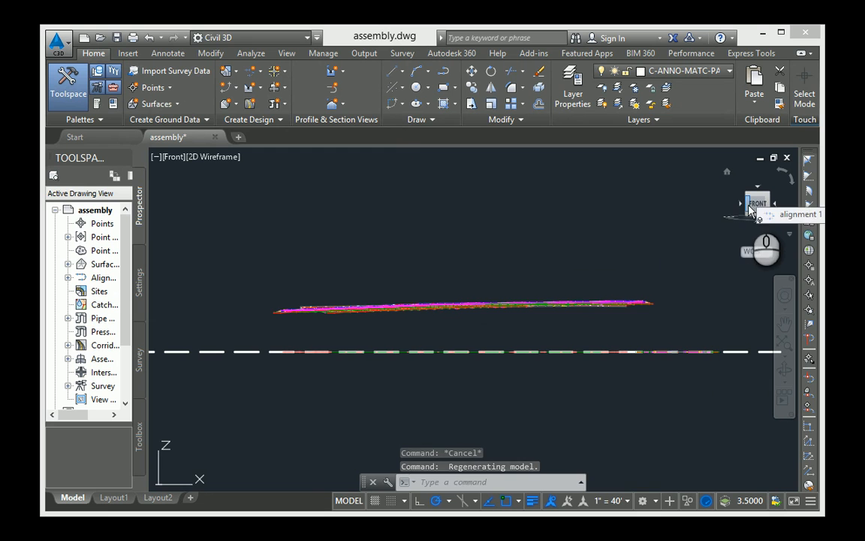
{"action": "left_click_drag", "start_coordinate": [750, 208], "coordinate": [716, 239]}
{"action": "scroll", "coordinate": [436, 308], "scroll_direction": "up", "scroll_amount": 5}
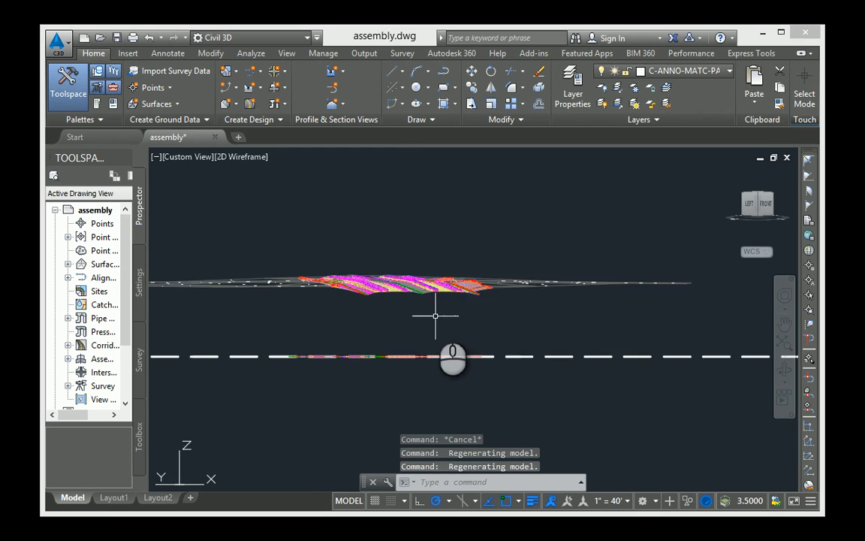
{"action": "scroll", "coordinate": [382, 301], "scroll_direction": "up", "scroll_amount": 5}
{"action": "middle_click_drag", "start_coordinate": [396, 339], "coordinate": [426, 401]}
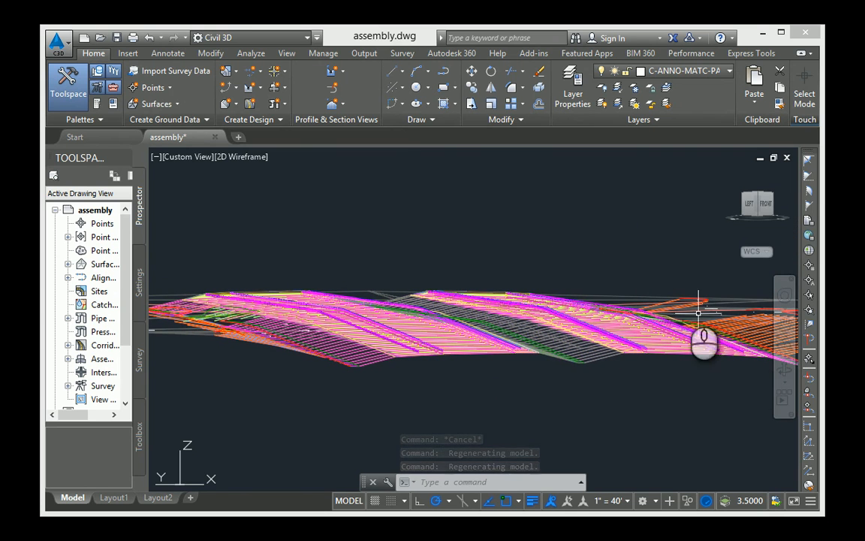
{"action": "scroll", "coordinate": [616, 235], "scroll_direction": "down", "scroll_amount": 2}
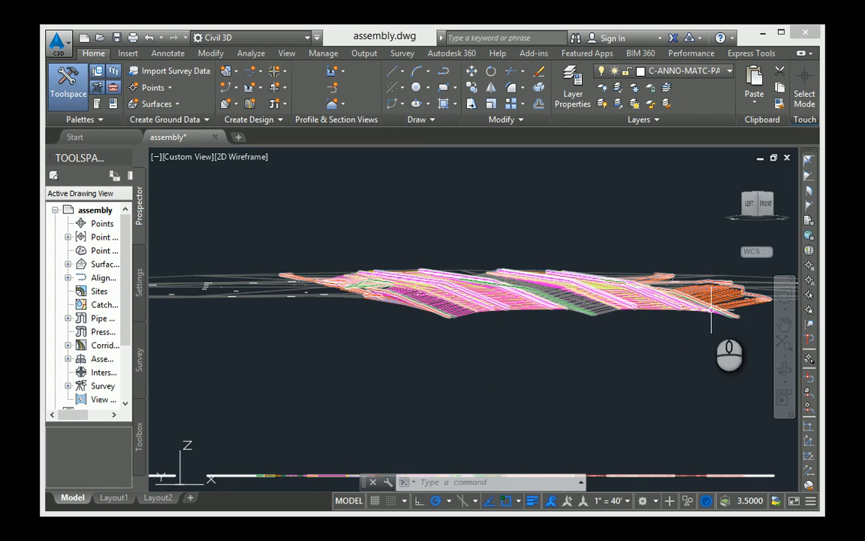
{"action": "scroll", "coordinate": [729, 301], "scroll_direction": "up", "scroll_amount": 5}
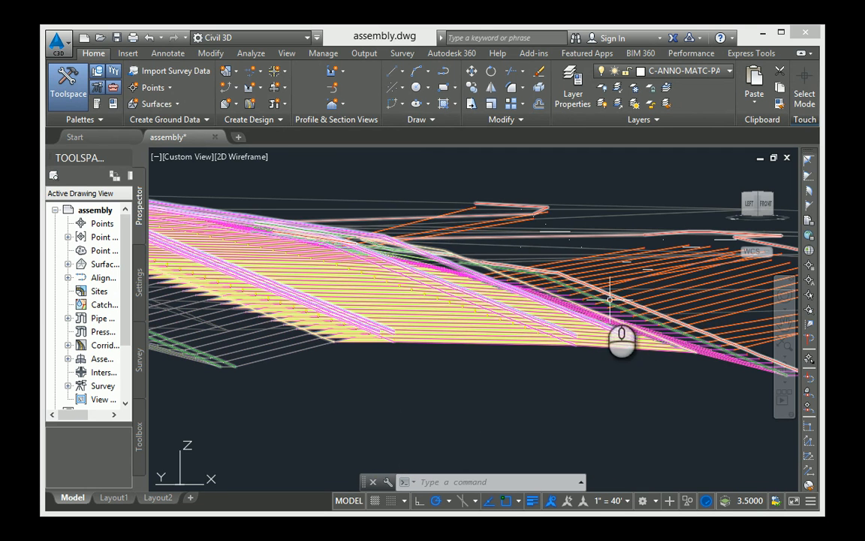
{"action": "scroll", "coordinate": [652, 380], "scroll_direction": "down", "scroll_amount": 4}
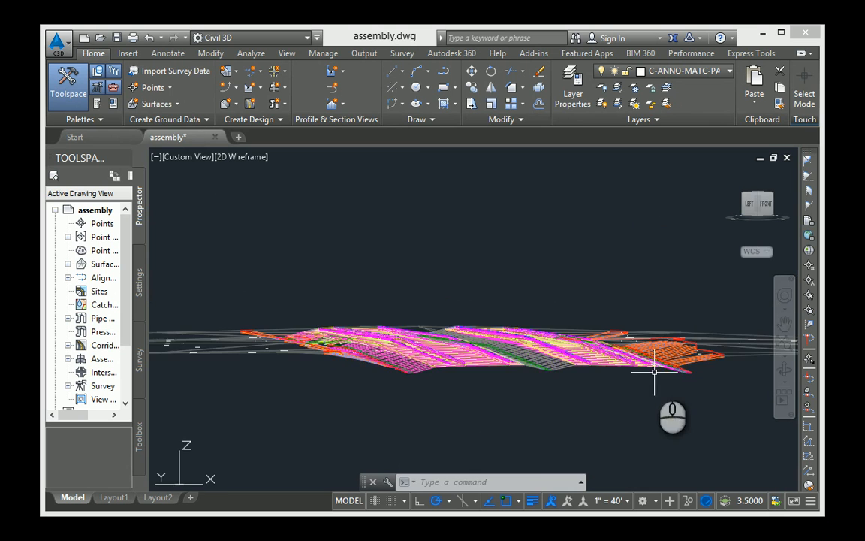
{"action": "scroll", "coordinate": [551, 406], "scroll_direction": "up", "scroll_amount": 2}
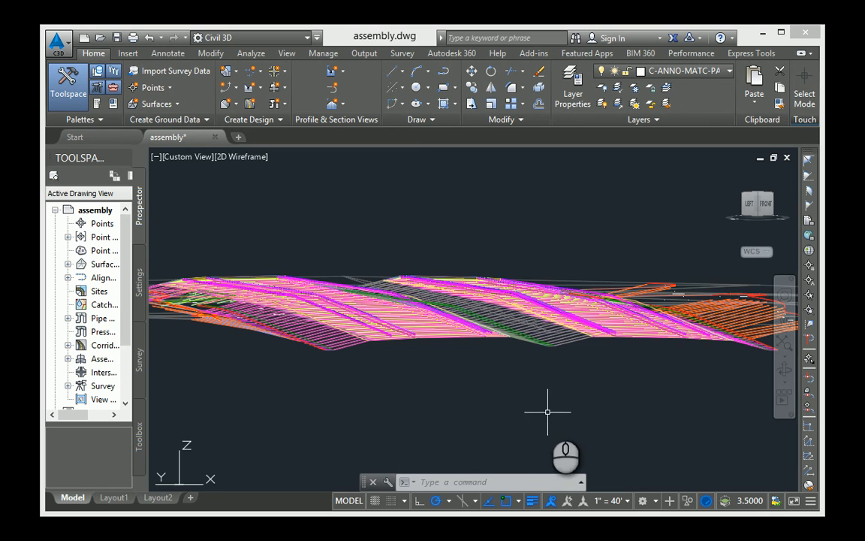
Examine the corridor's lanes, median and side slopes from the southwest isometric and low front-left views, and return to the top view.
{"action": "left_click", "coordinate": [757, 197]}
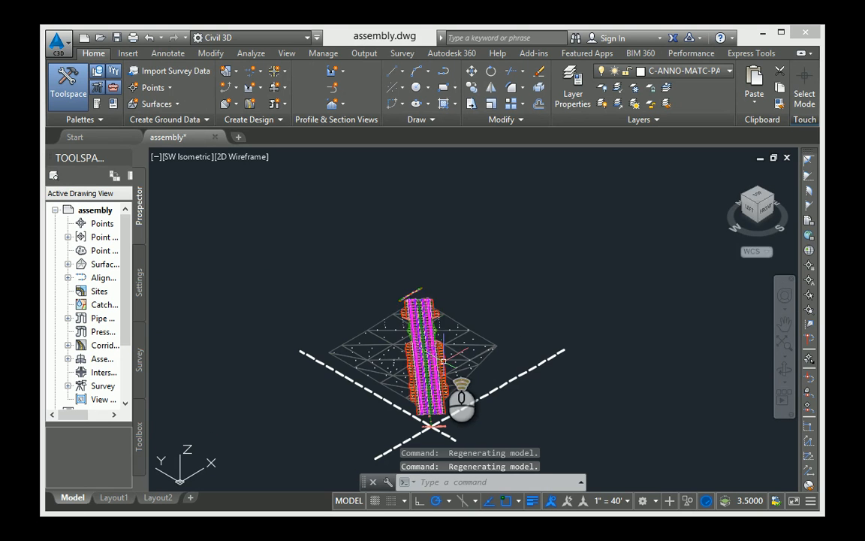
{"action": "left_click", "coordinate": [758, 211]}
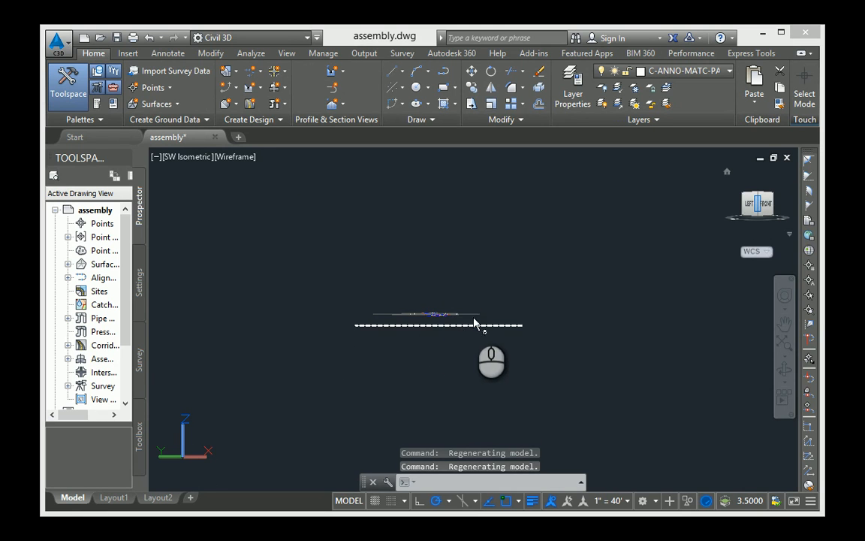
{"action": "scroll", "coordinate": [439, 330], "scroll_direction": "up", "scroll_amount": 8}
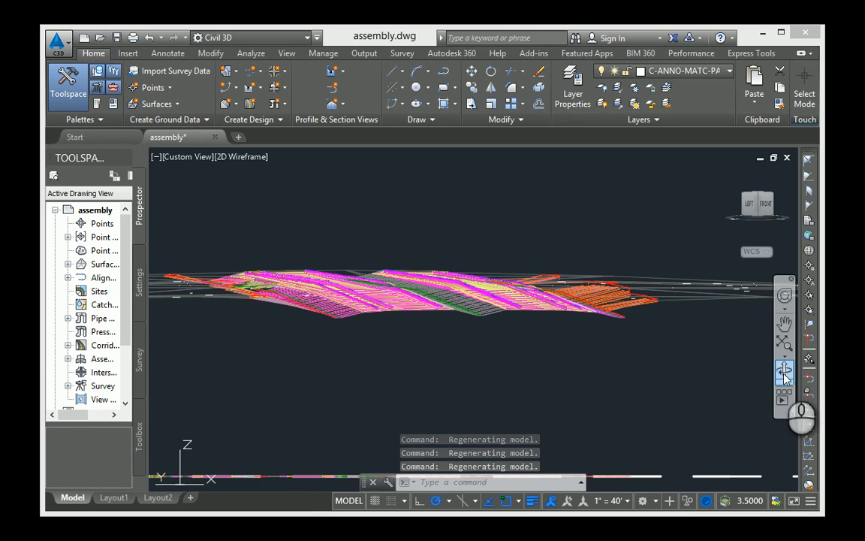
{"action": "left_click", "coordinate": [782, 370]}
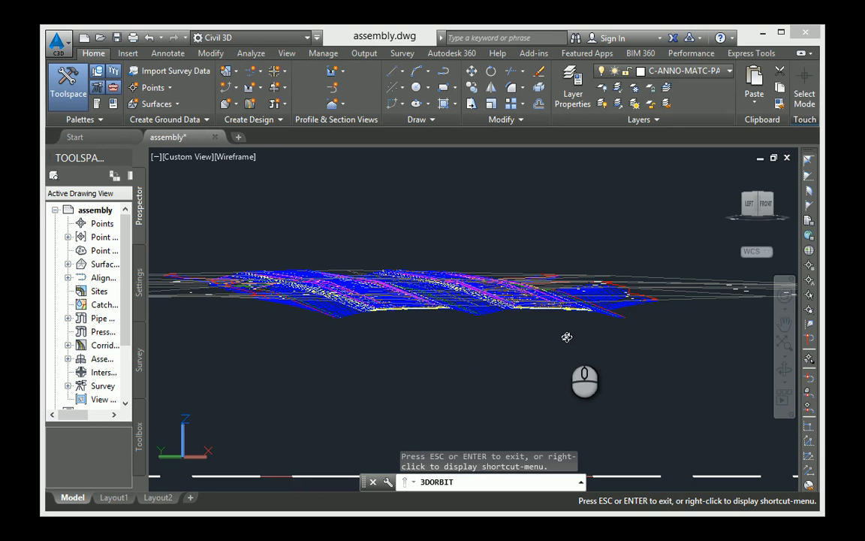
{"action": "left_click_drag", "start_coordinate": [552, 341], "coordinate": [549, 344]}
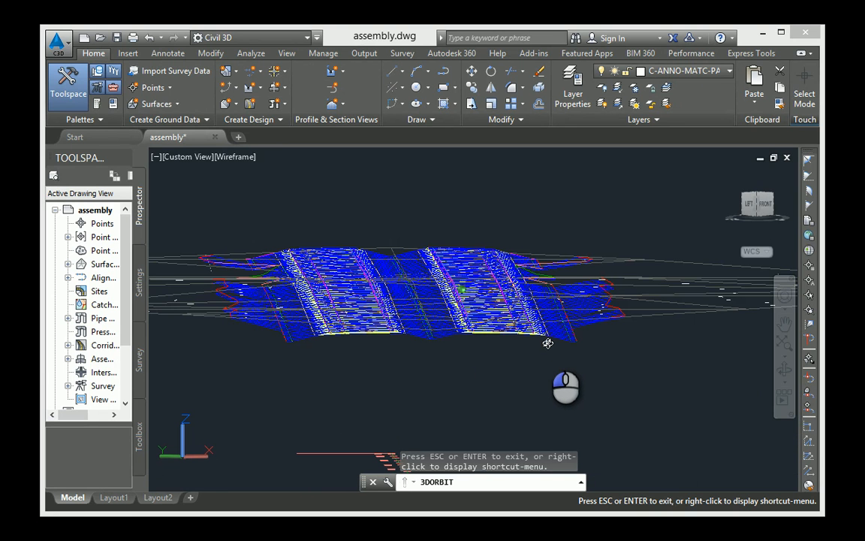
{"action": "key", "text": "Escape"}
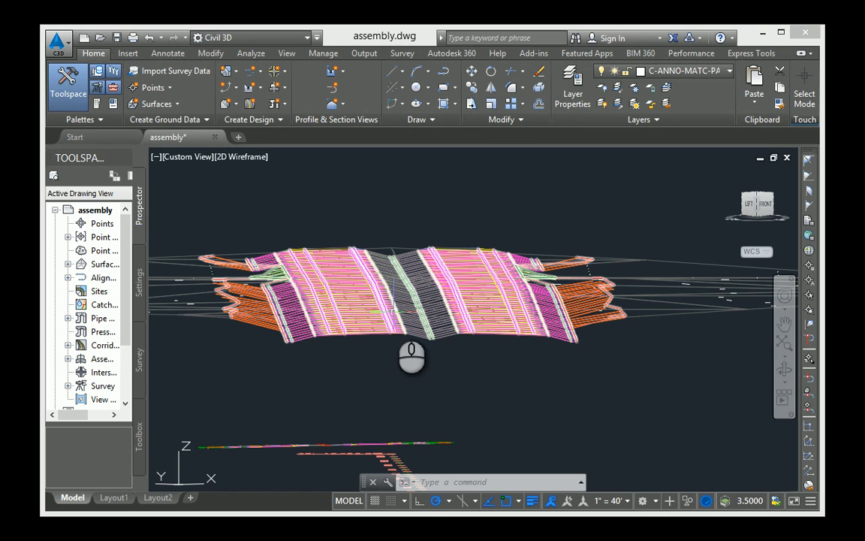
{"action": "middle_click_drag", "start_coordinate": [436, 325], "coordinate": [614, 350], "text": "shift"}
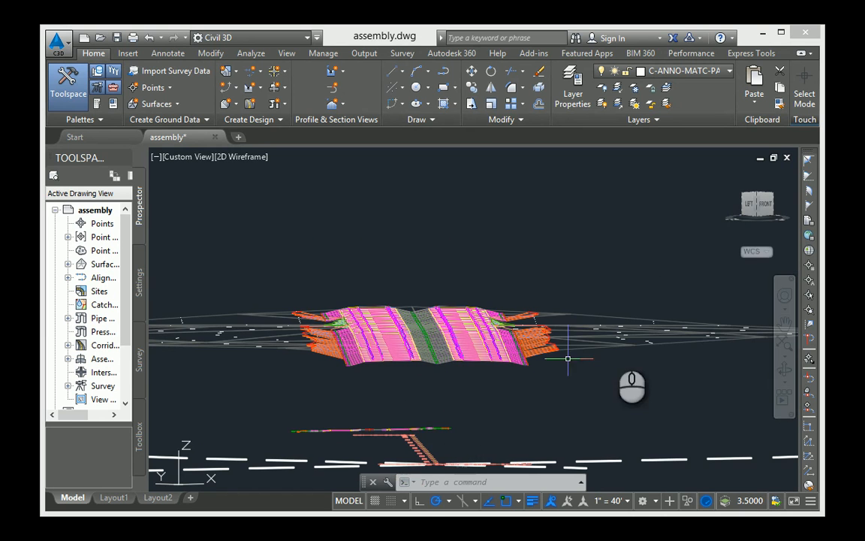
{"action": "left_click", "coordinate": [727, 173]}
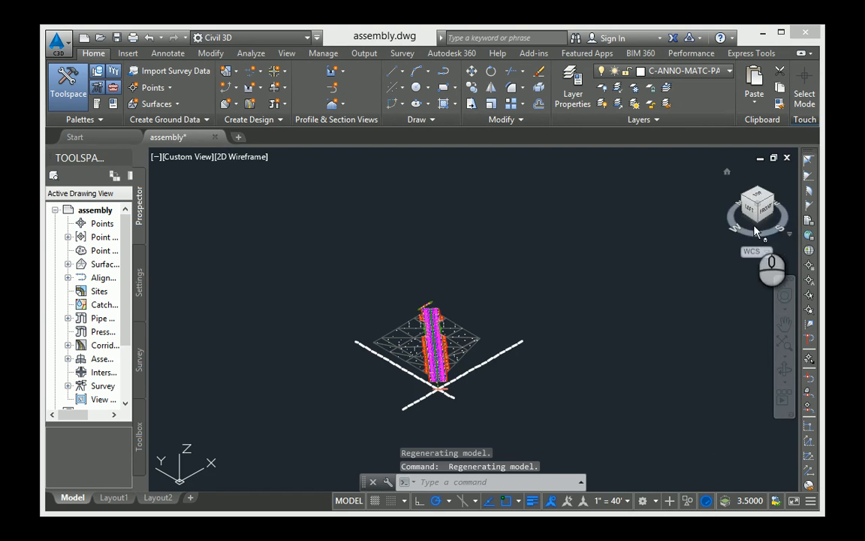
{"action": "left_click", "coordinate": [757, 195]}
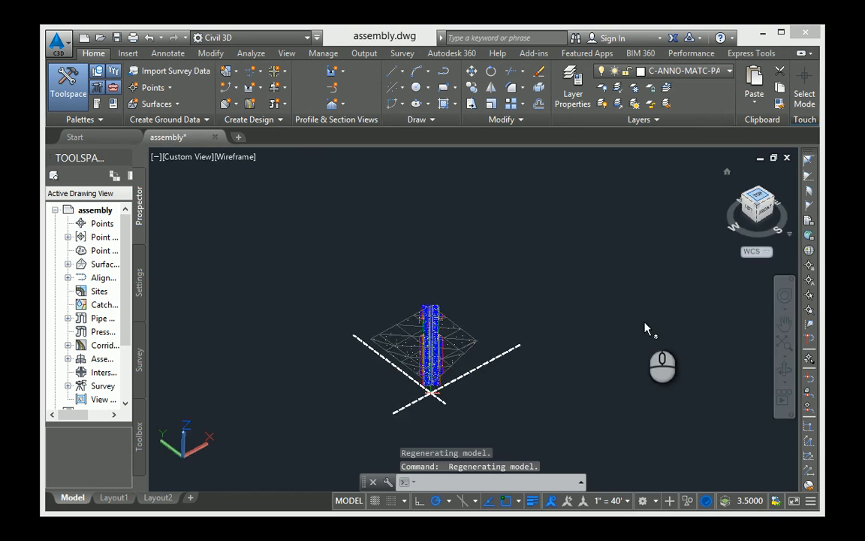
Open Layout1 and examine the corridor plan and surface contours on the sheet.
{"action": "left_click", "coordinate": [113, 498]}
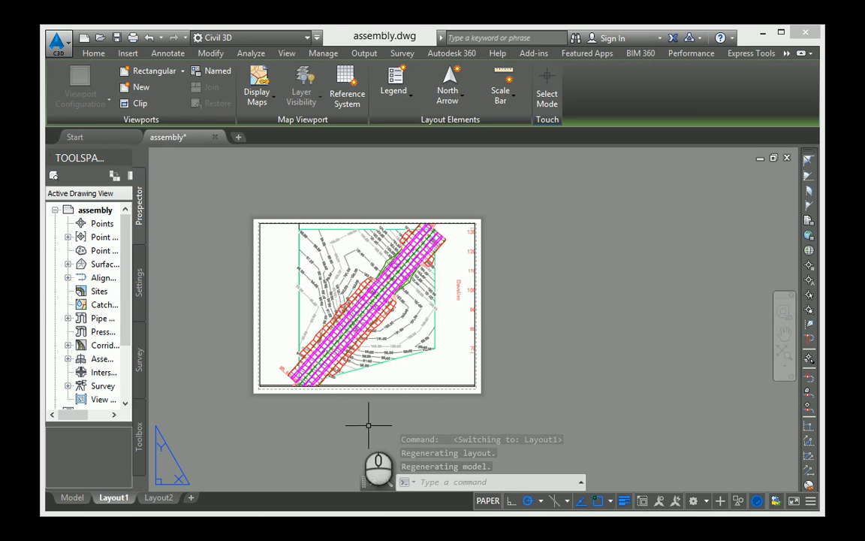
{"action": "middle_click_drag", "start_coordinate": [296, 434], "coordinate": [349, 431]}
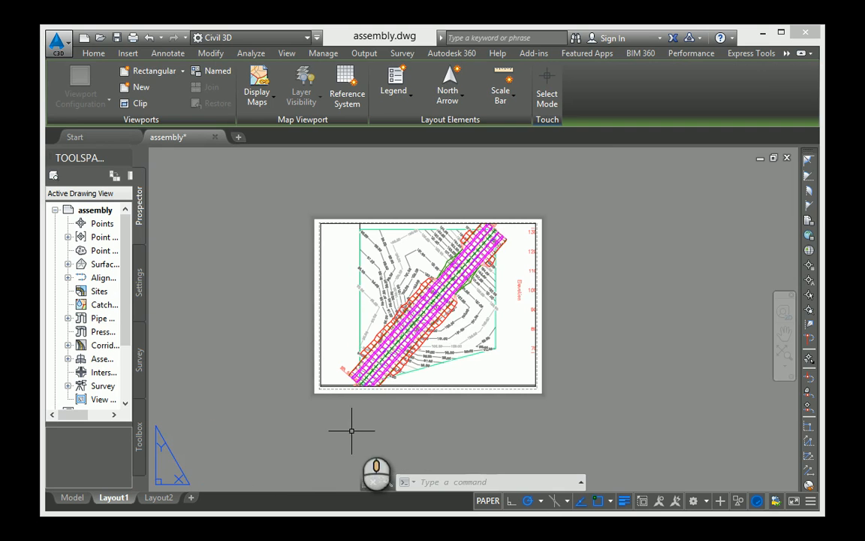
{"action": "scroll", "coordinate": [426, 321], "scroll_direction": "up", "scroll_amount": 2}
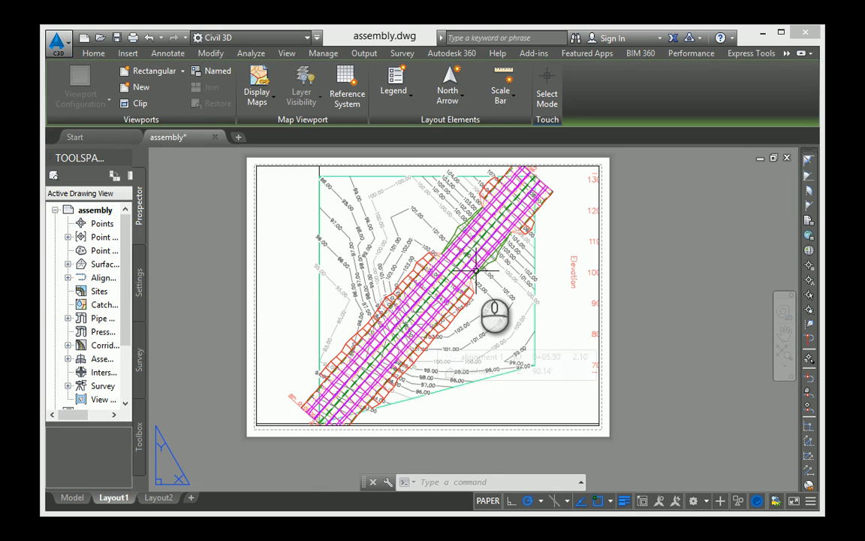